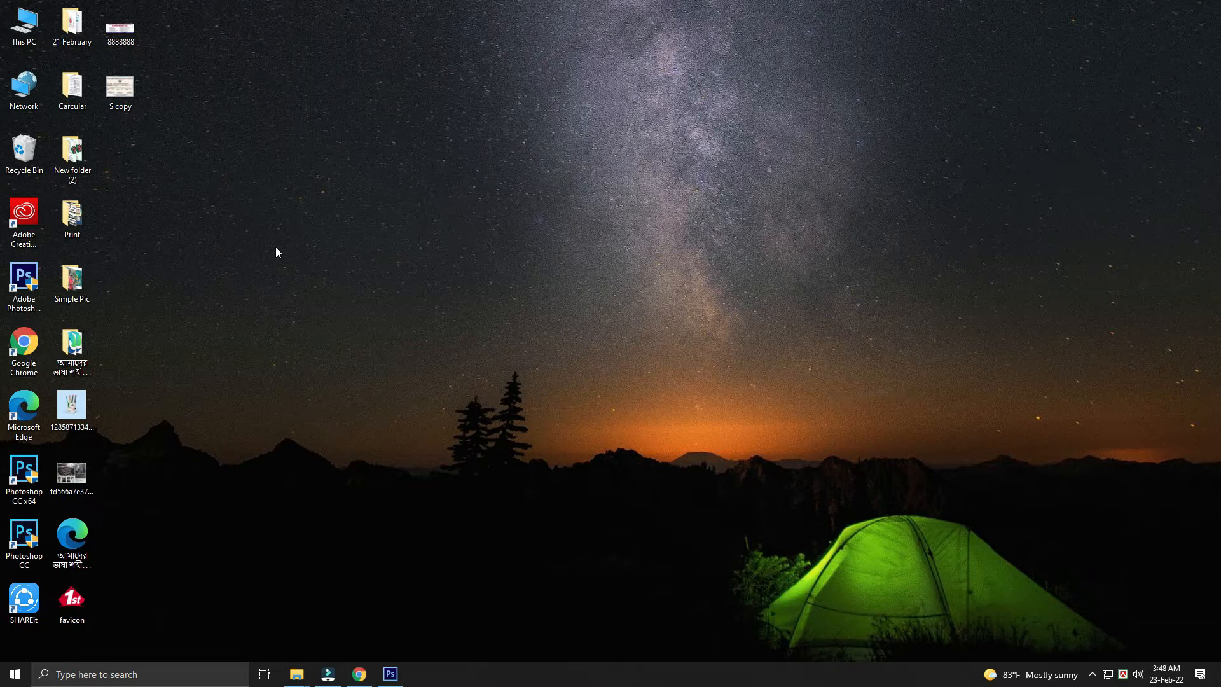
Switch to Photoshop and open the Unsplash wood-grain JPG.
right_click(270, 246)
left_click(303, 287)
left_click(391, 675)
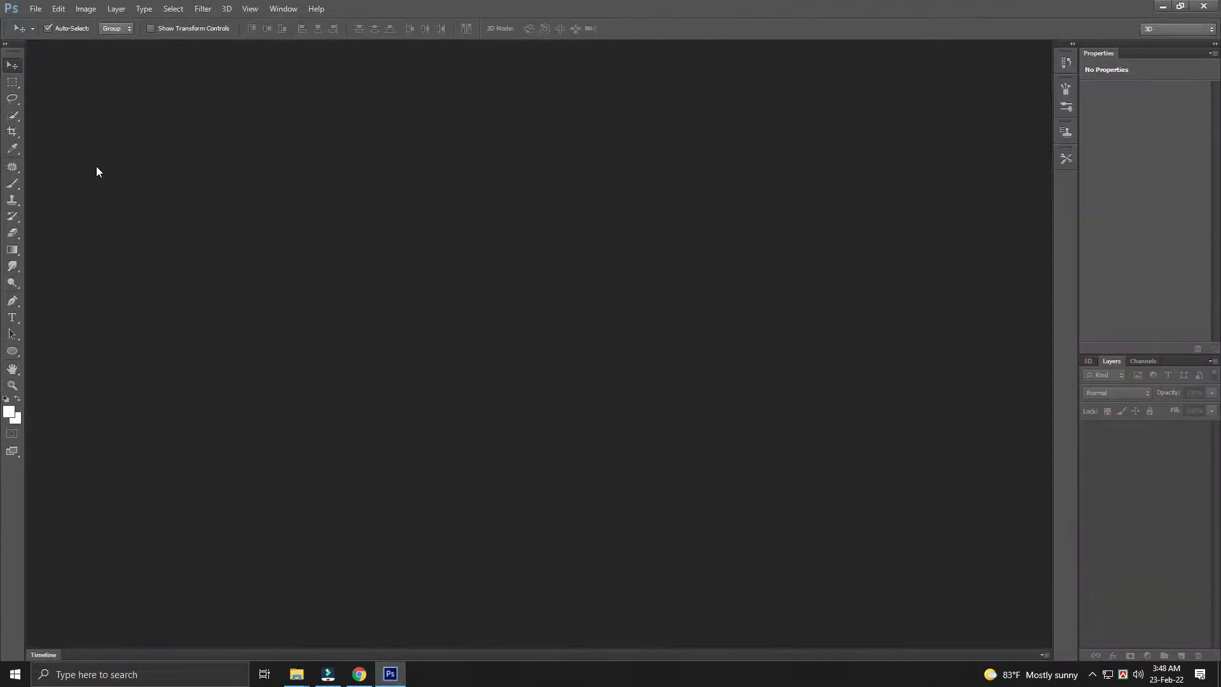
left_click(36, 9)
left_click(53, 34)
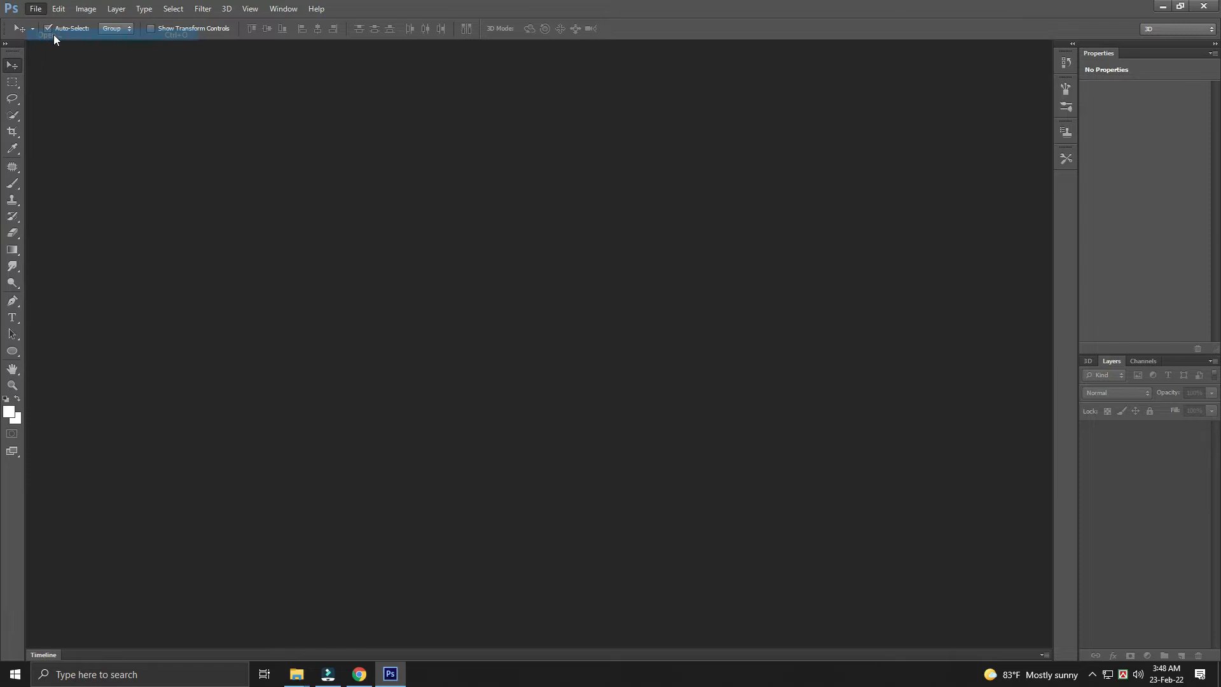
double_click(254, 92)
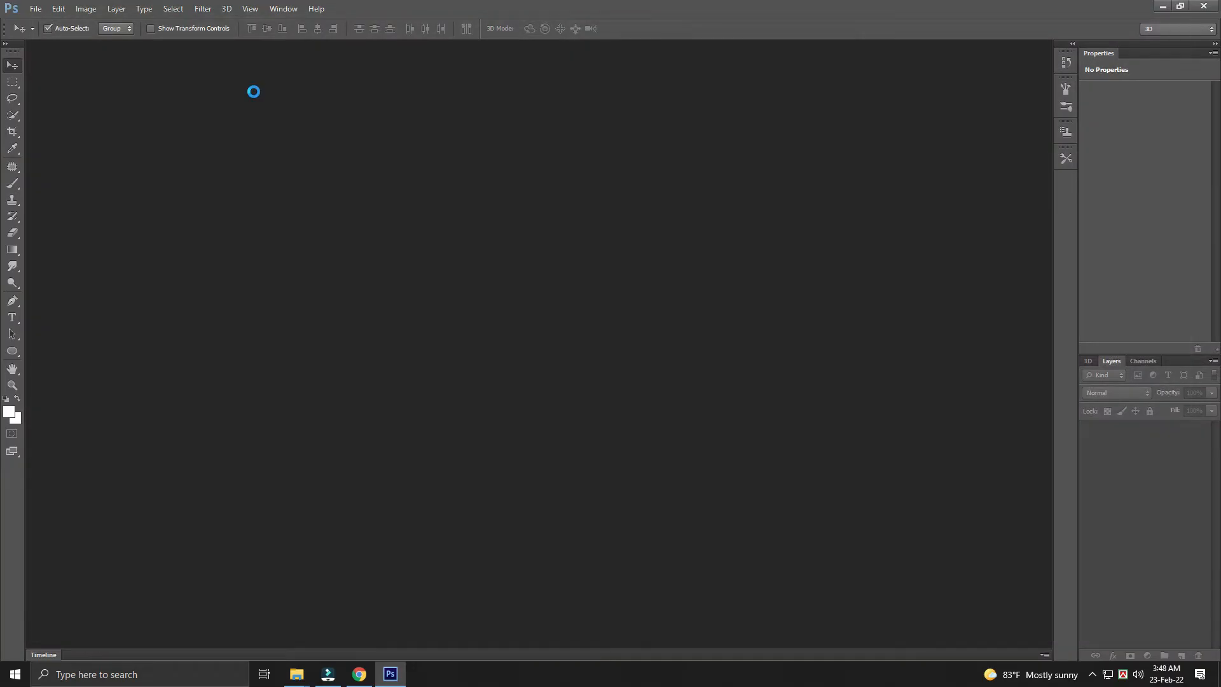
key("ctrl+0")
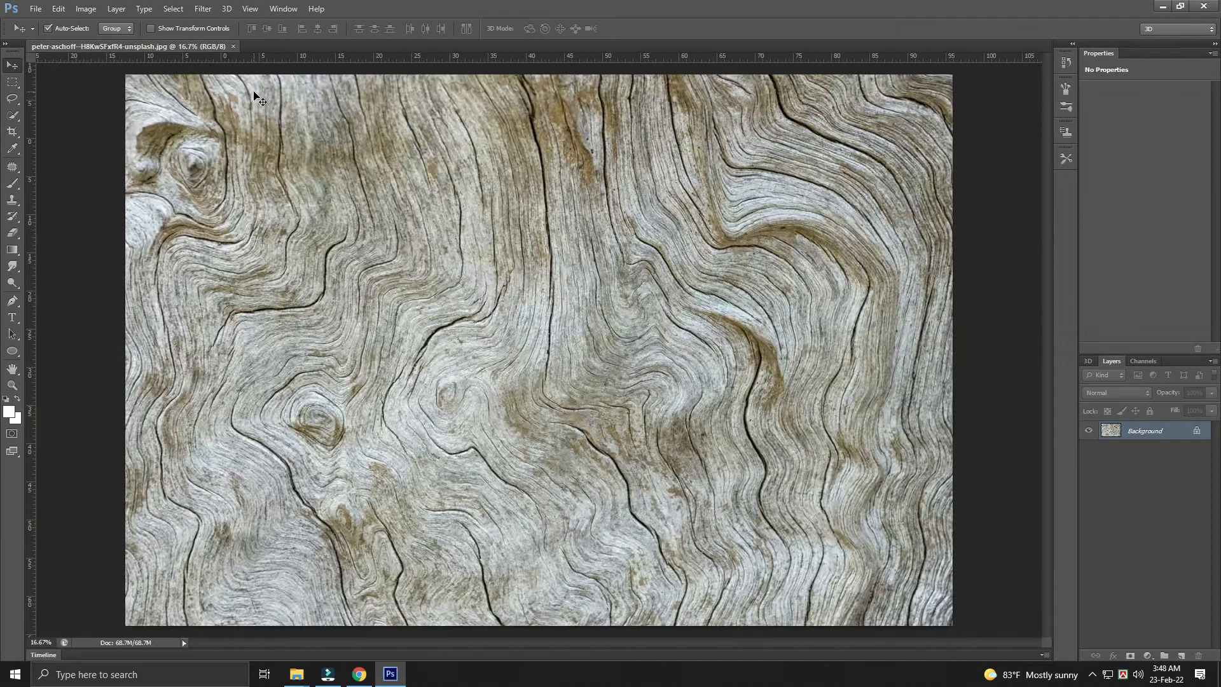
key("ctrl+minus")
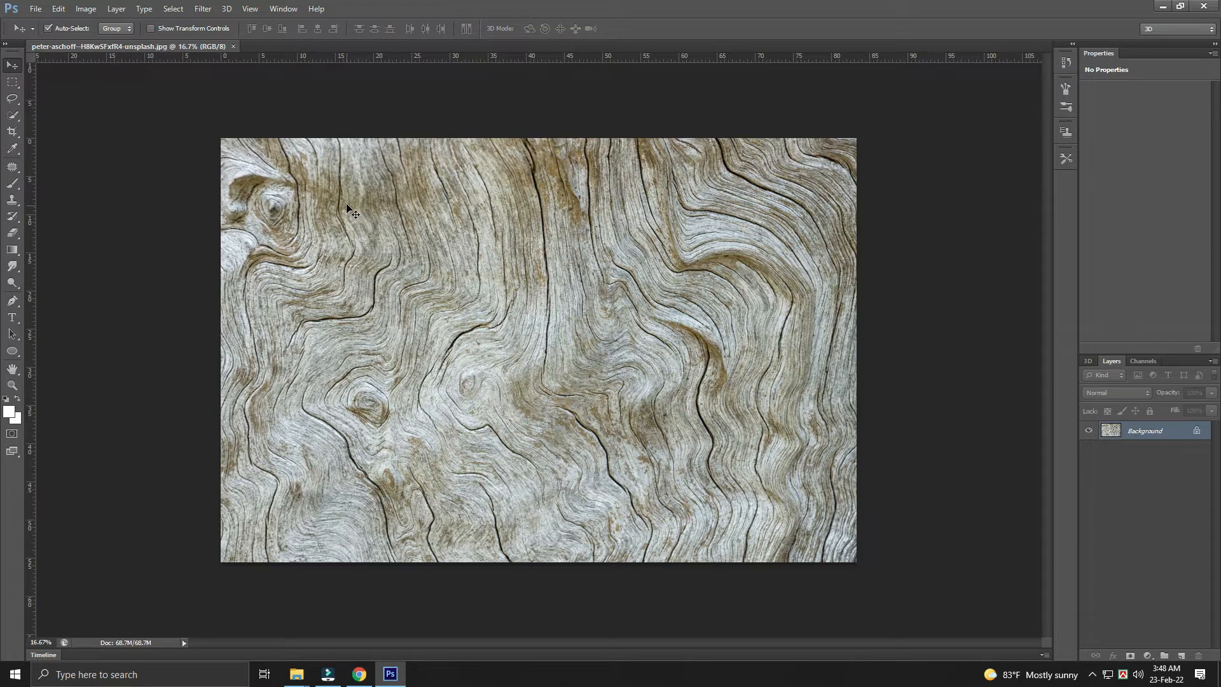
Create a new 36 × 24 inch document at 72 pixels/inch in RGB color with a white background.
left_click(36, 11)
left_click(51, 21)
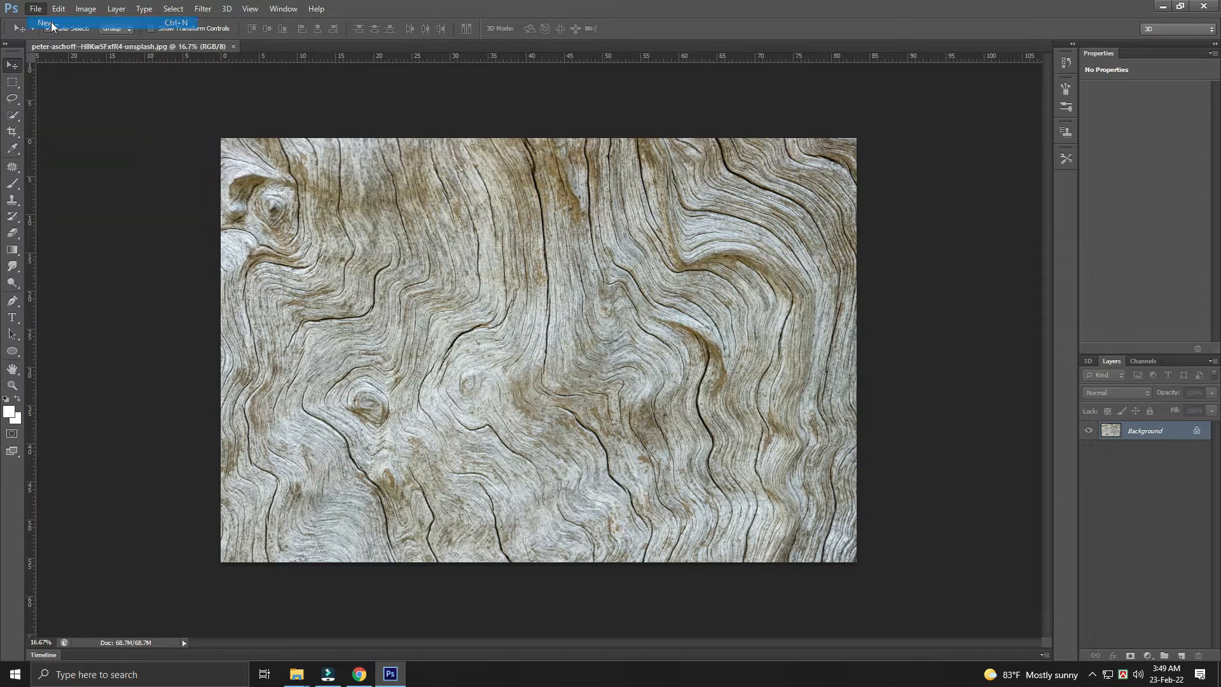
double_click(398, 165)
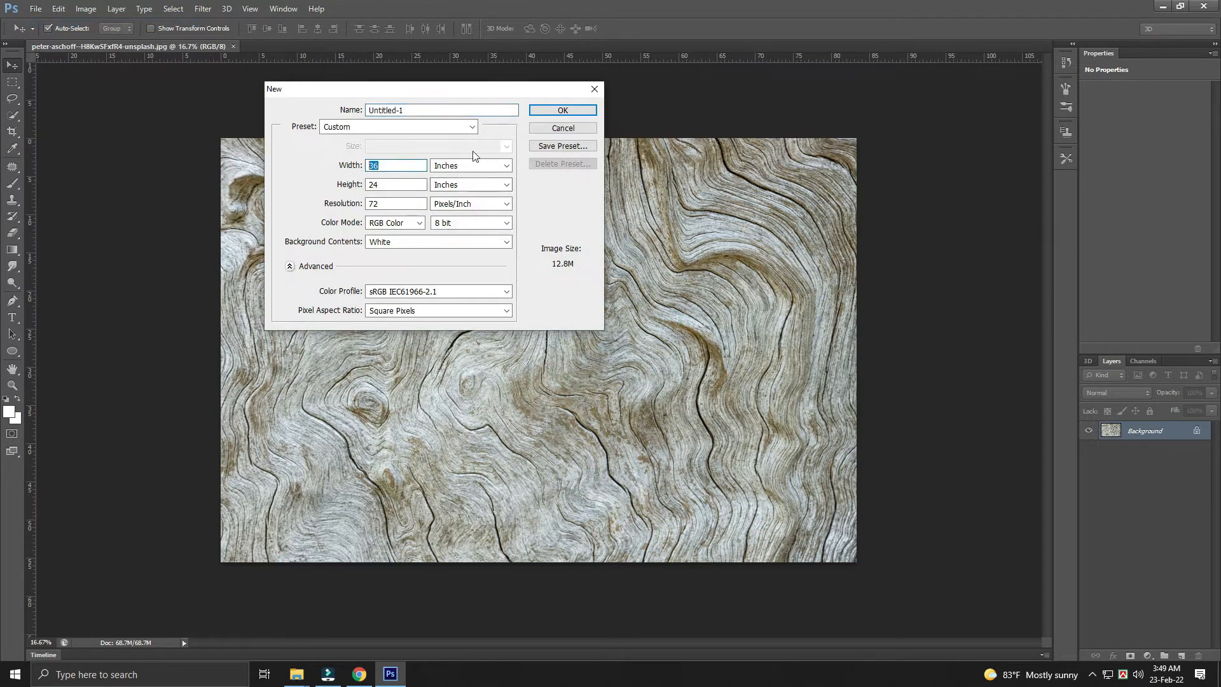
left_click(567, 112)
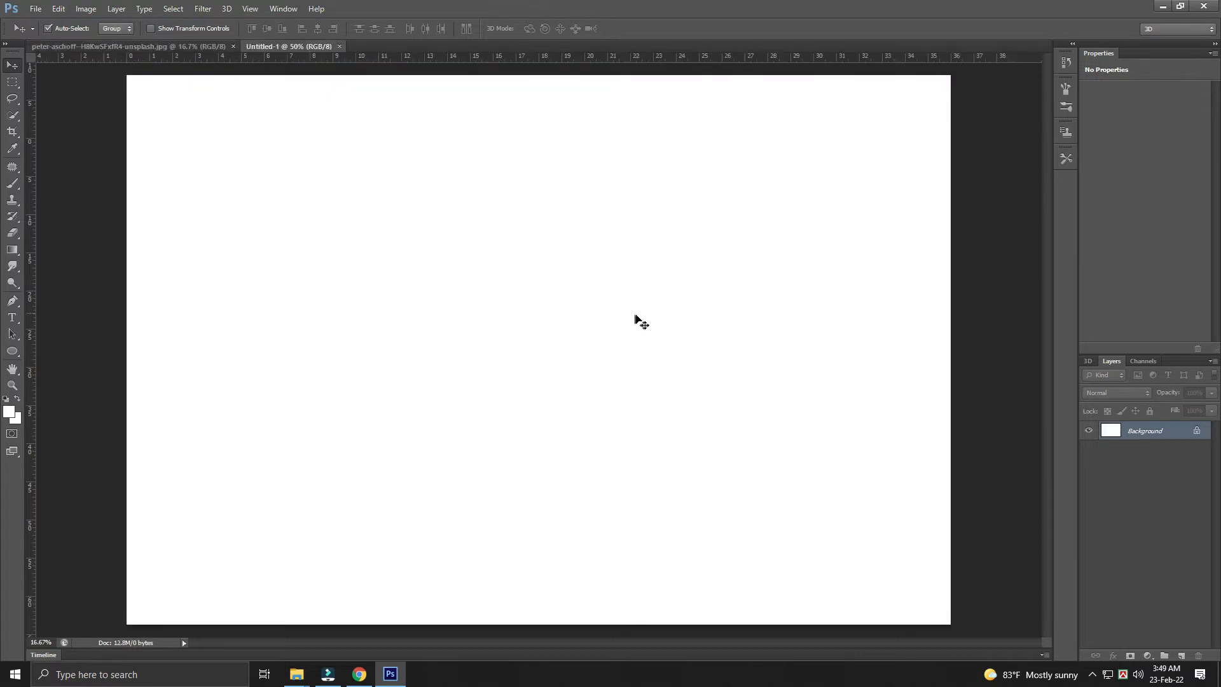
Copy the whole wood-grain image and paste it into the new Untitled-1 document as a layer.
left_click(198, 45)
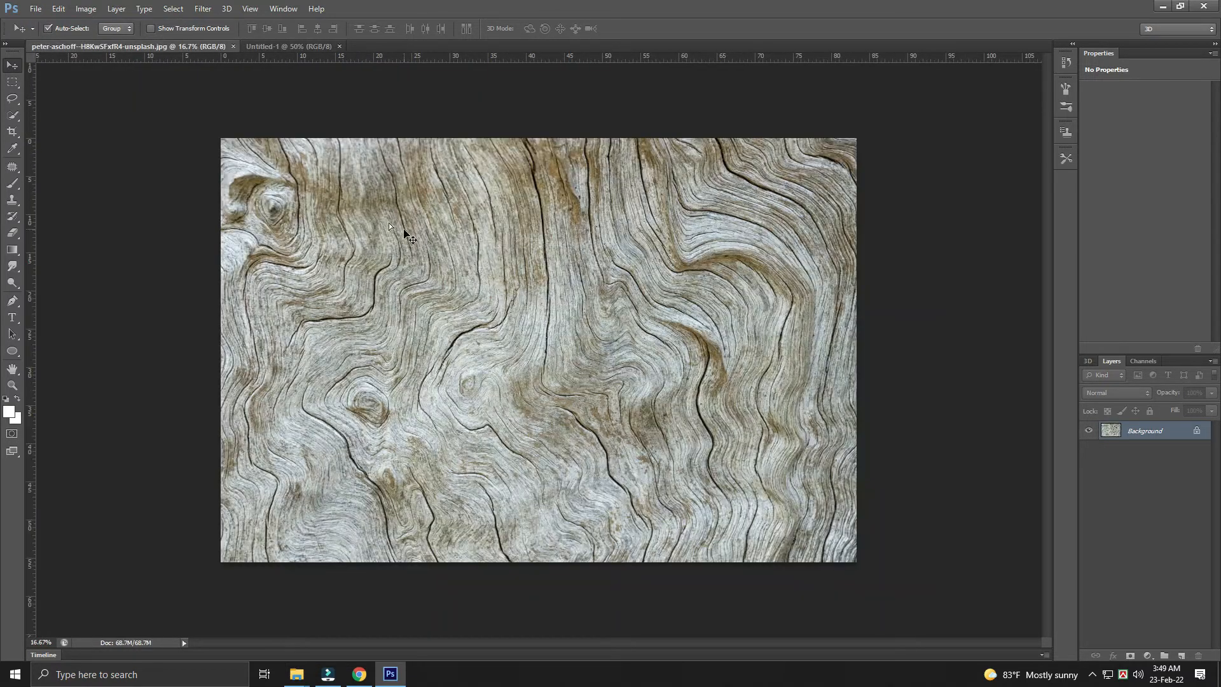
left_click(260, 46)
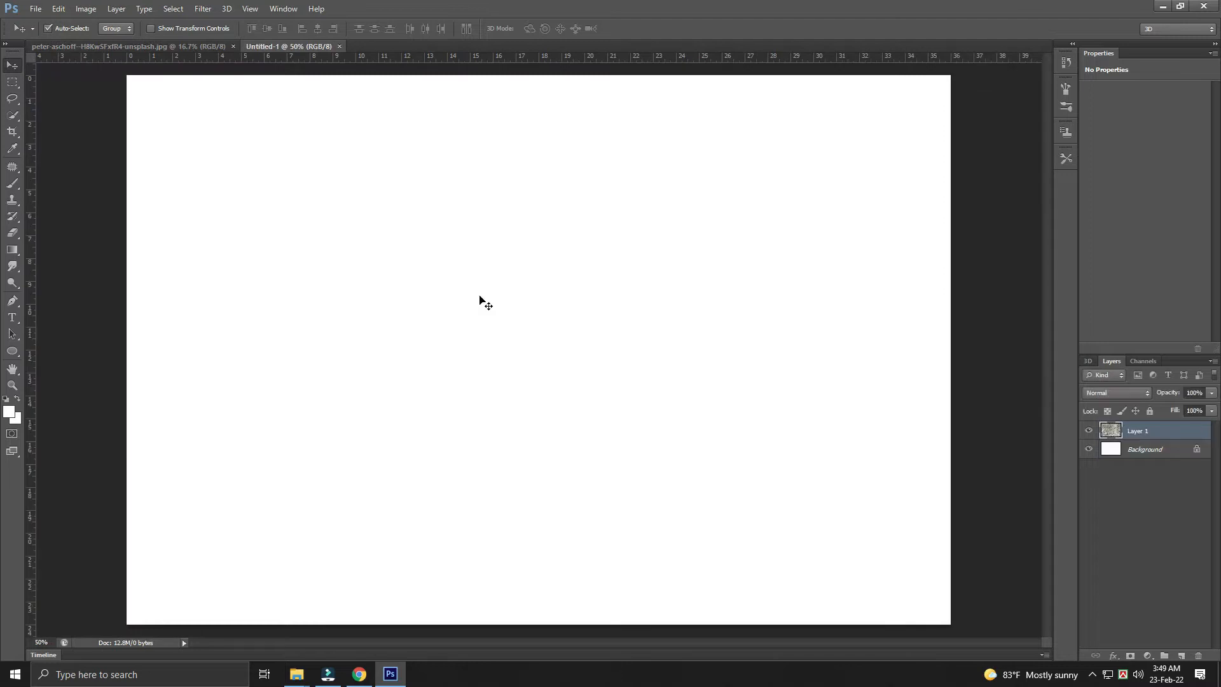
key("ctrl+v")
key("ctrl+minus")
key("ctrl+minus")
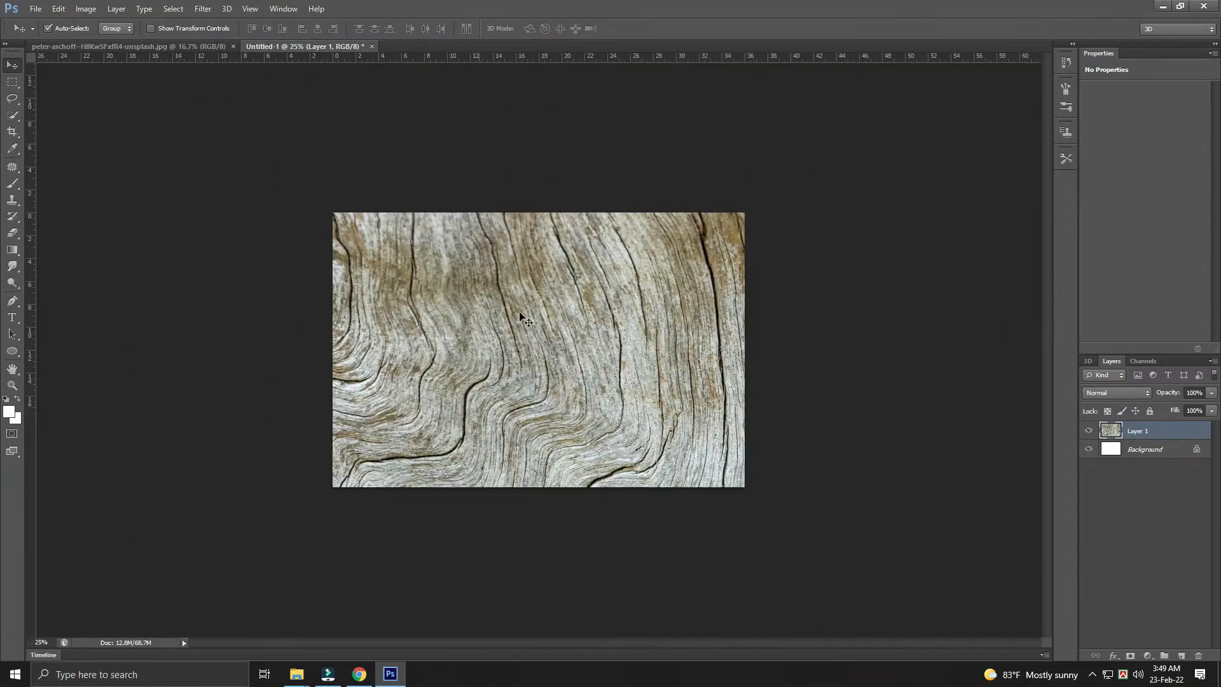
Scale down and reposition the pasted wood layer with Free Transform so it still covers the entire canvas.
left_click(61, 9)
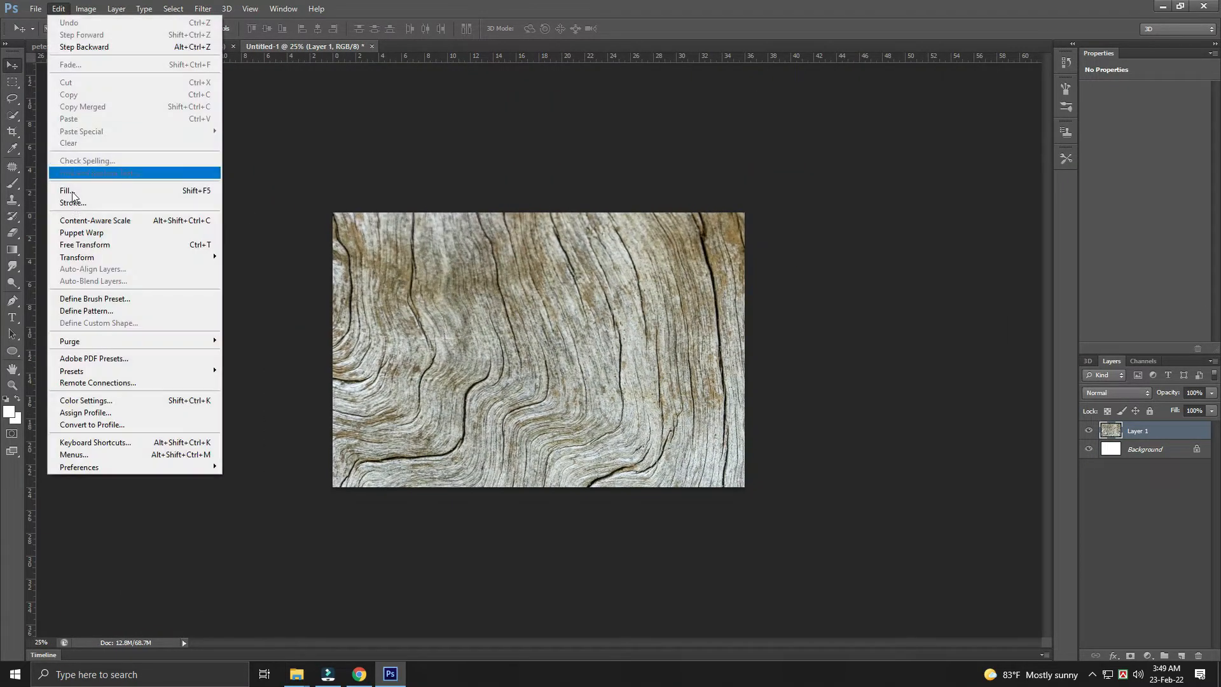
left_click(127, 240)
left_click_drag(791, 322, 671, 272)
key("ctrl+minus")
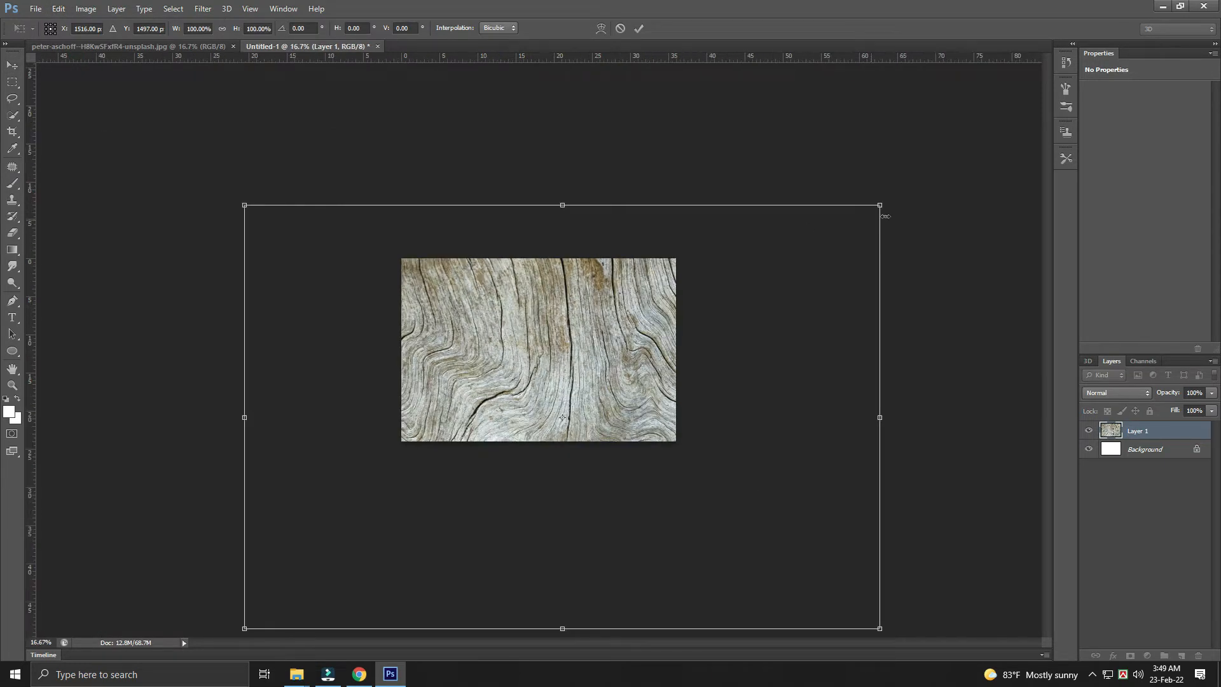
left_click_drag(884, 209, 777, 283)
left_click_drag(678, 283, 656, 227)
left_click(639, 28)
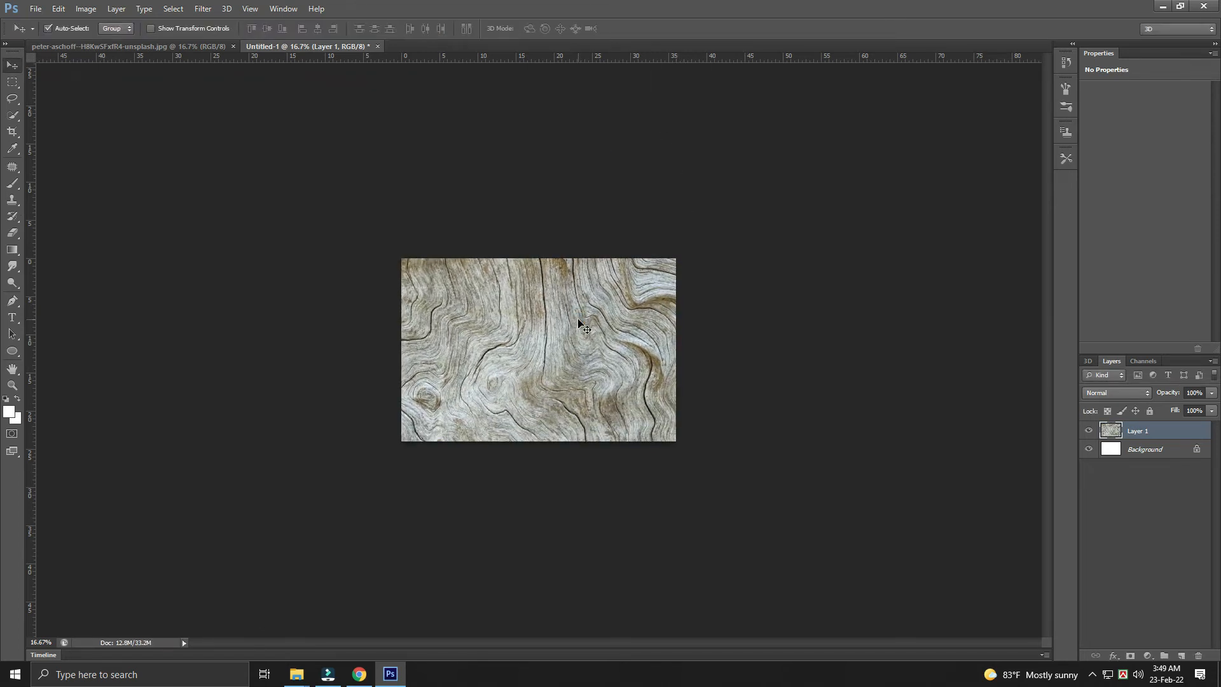
key("ctrl+0")
key("ctrl+minus")
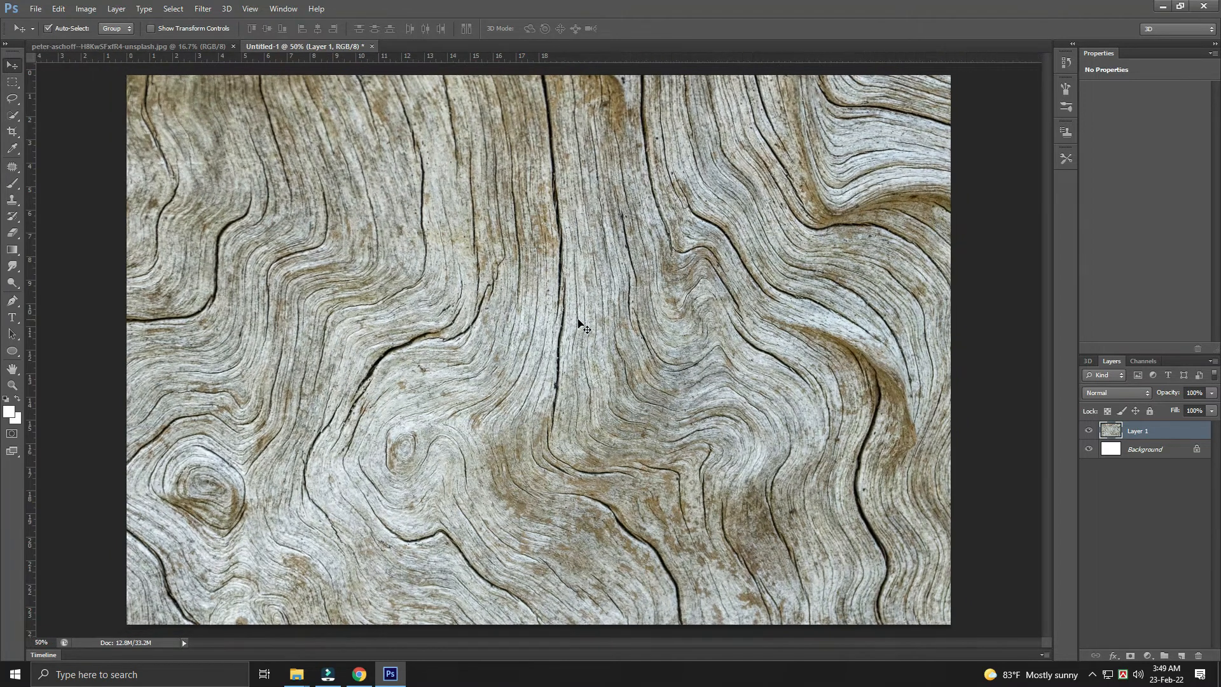
key("ctrl+minus")
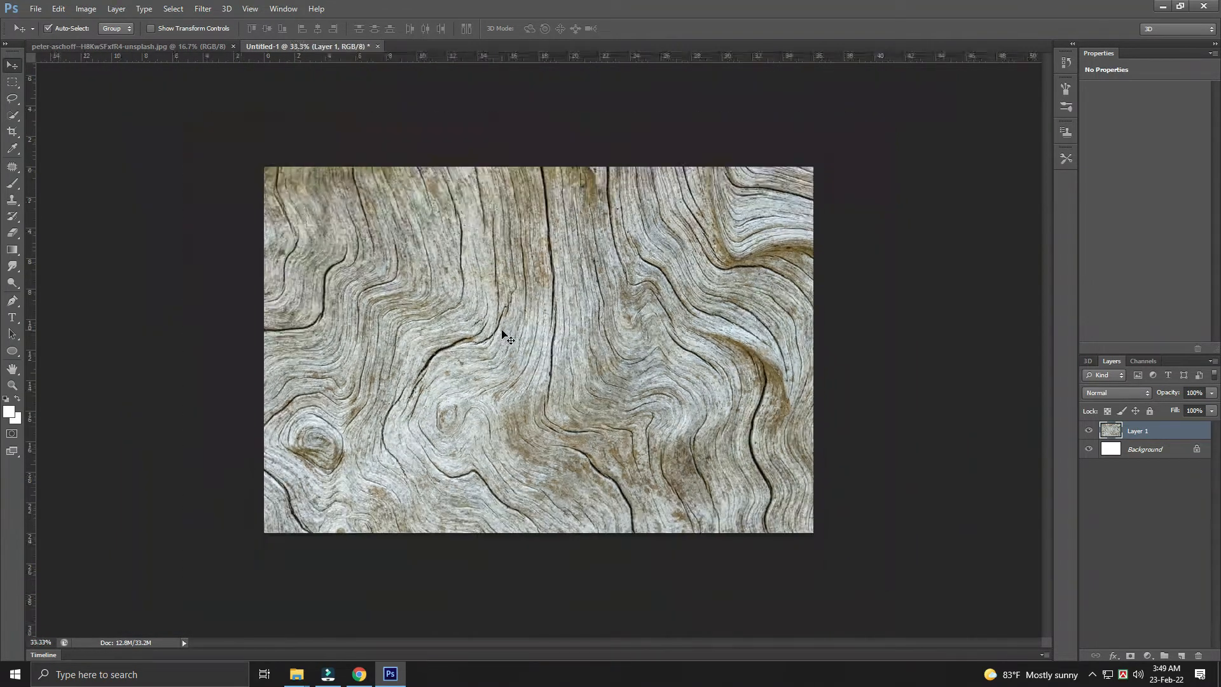
Add the black text "NEW" in the OnStage font at 195.63 pt and move it near the canvas center.
key("t")
key("ctrl+0")
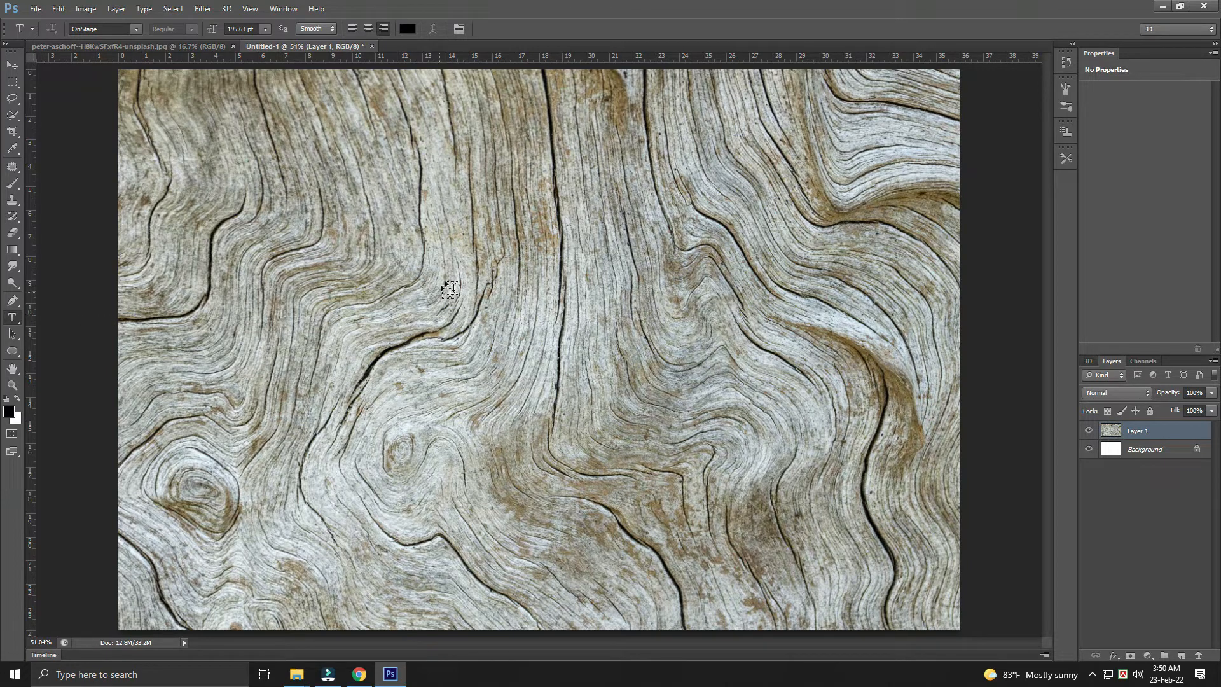
left_click(566, 304)
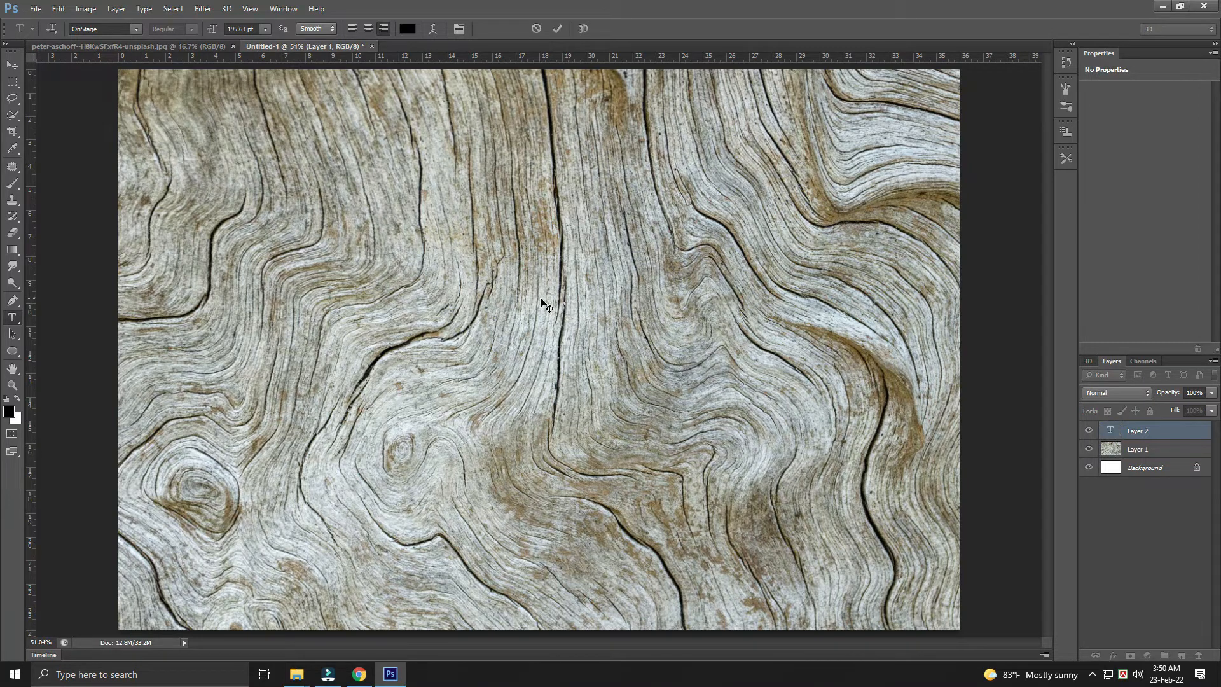
type("NEW")
key("ctrl+Return")
key("v")
left_click_drag(553, 277, 572, 323)
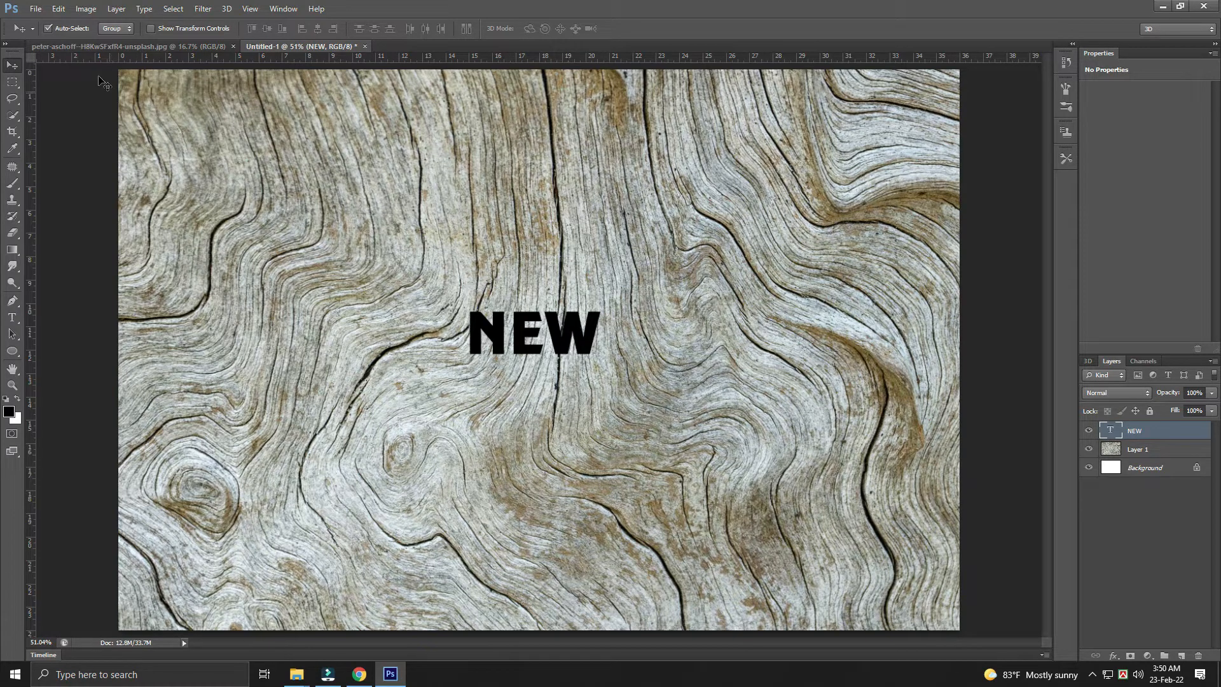
Enlarge the NEW text with Free Transform to about three times its size and keep it centered on the canvas.
left_click(58, 9)
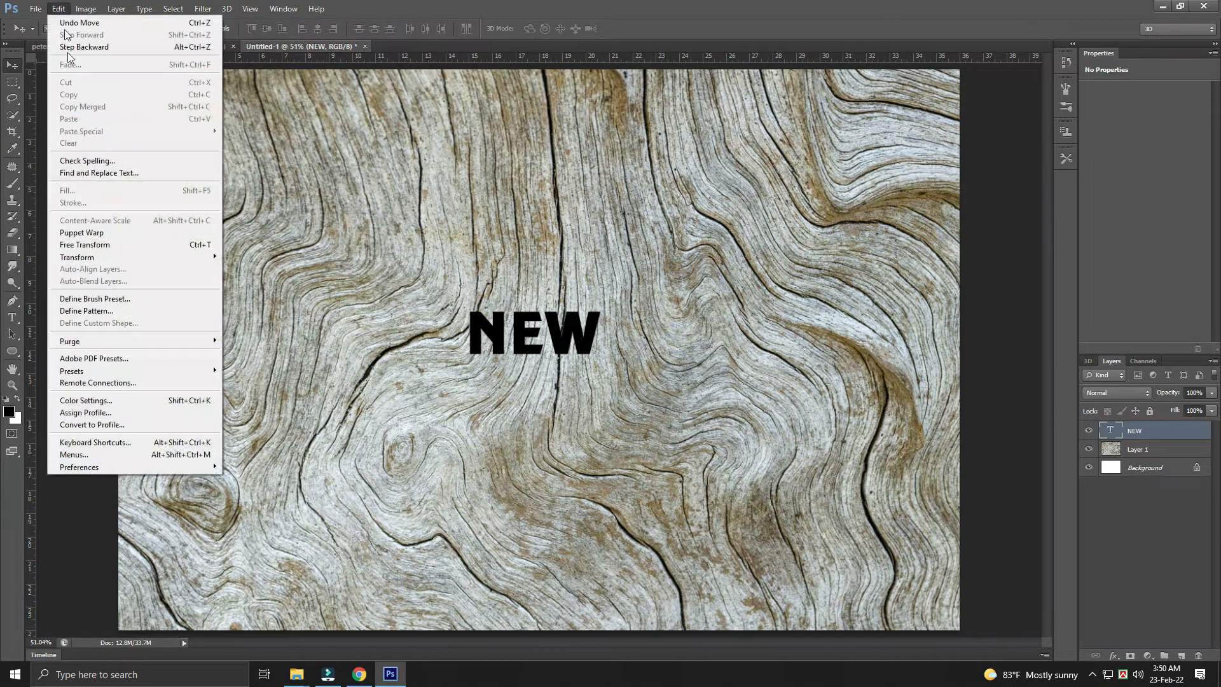
left_click(90, 249)
left_click_drag(600, 301, 710, 250)
left_click_drag(668, 339, 676, 341)
key("Return")
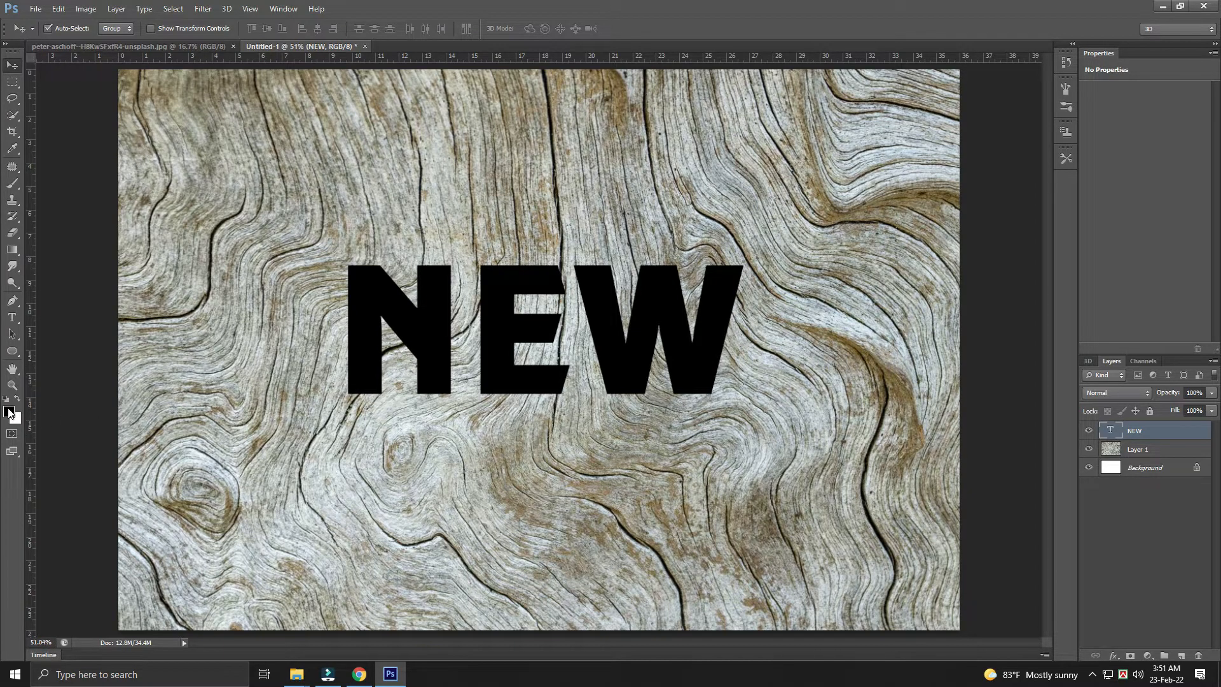
Set the foreground color to white with all four CMYK values at 0 and fill the NEW text with it.
left_click(9, 412)
left_click(817, 266)
type("0")
key("Tab")
type("0")
key("Tab")
type("0")
key("Tab")
type("0")
key("Return")
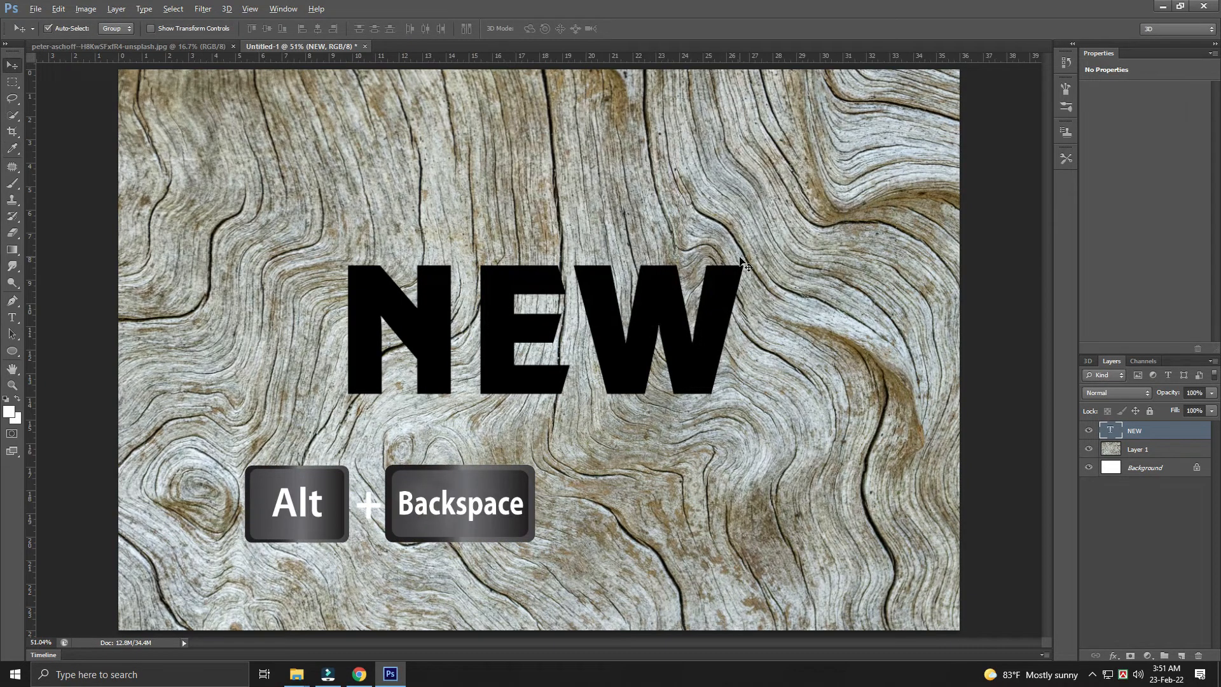
key("alt+BackSpace")
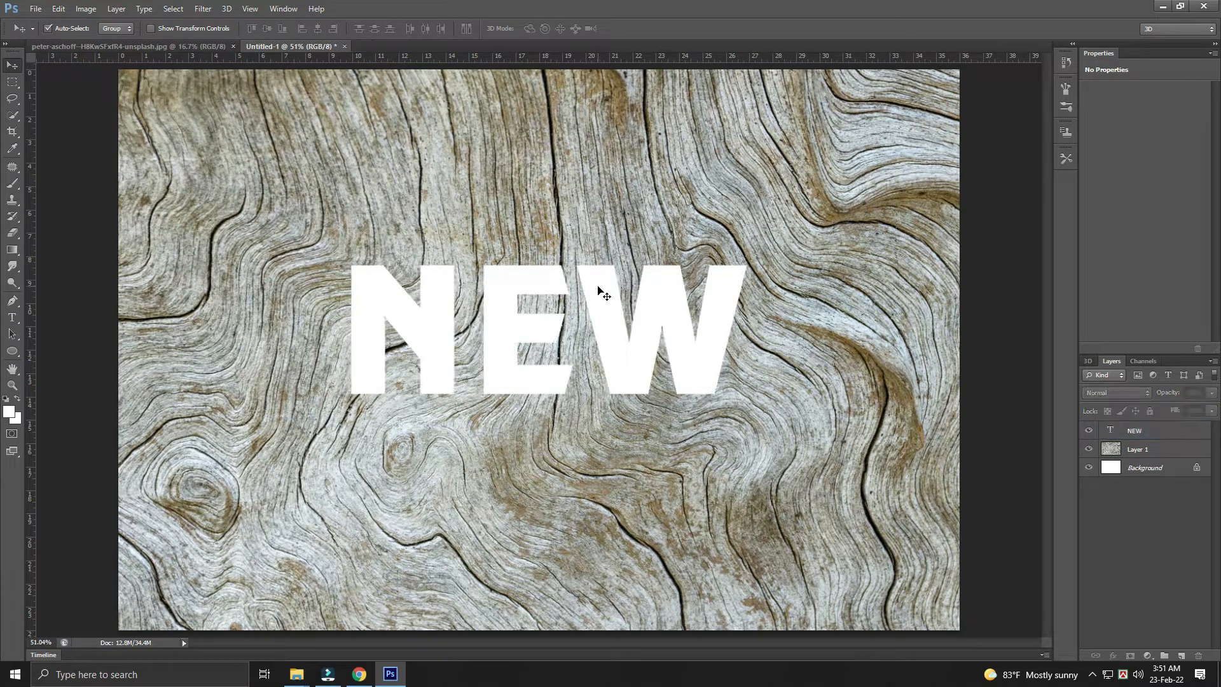
Rasterize the NEW text layer.
left_click(598, 288)
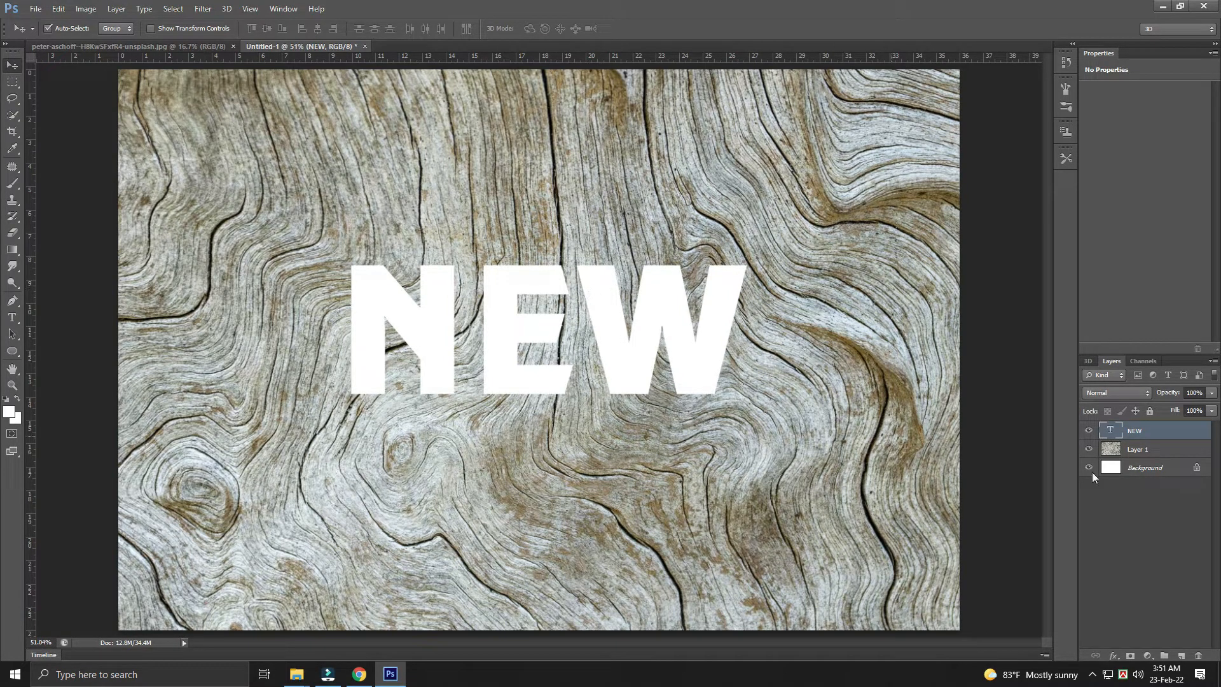
right_click(1140, 430)
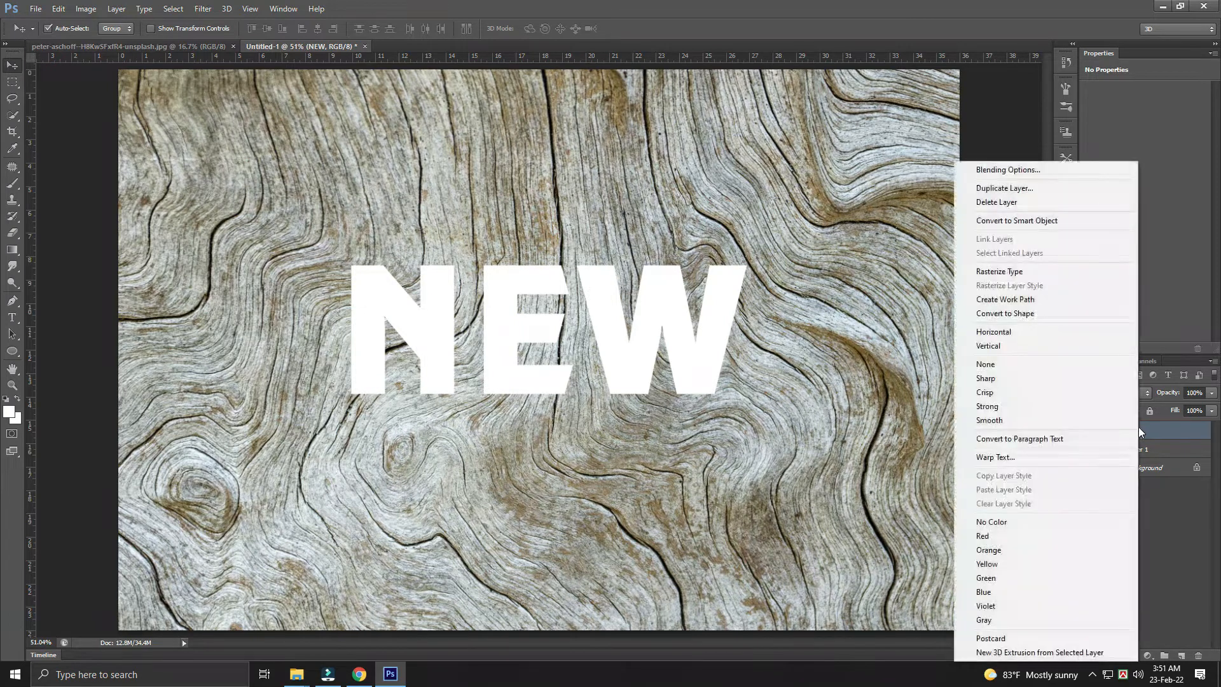
left_click(1002, 273)
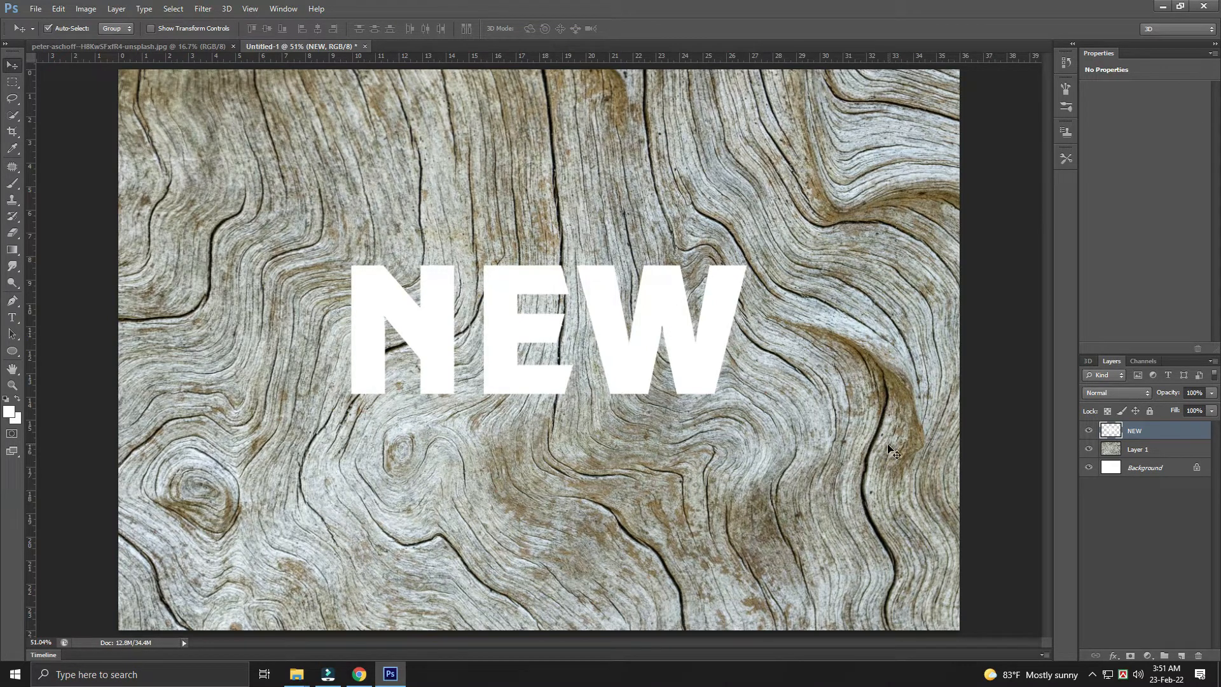
Apply a Drop Shadow to the NEW layer with 89% opacity, 14 px distance and a larger, softer size.
left_click(1114, 656)
left_click(1117, 649)
left_click_drag(982, 315, 987, 315)
left_click_drag(1031, 275, 1034, 275)
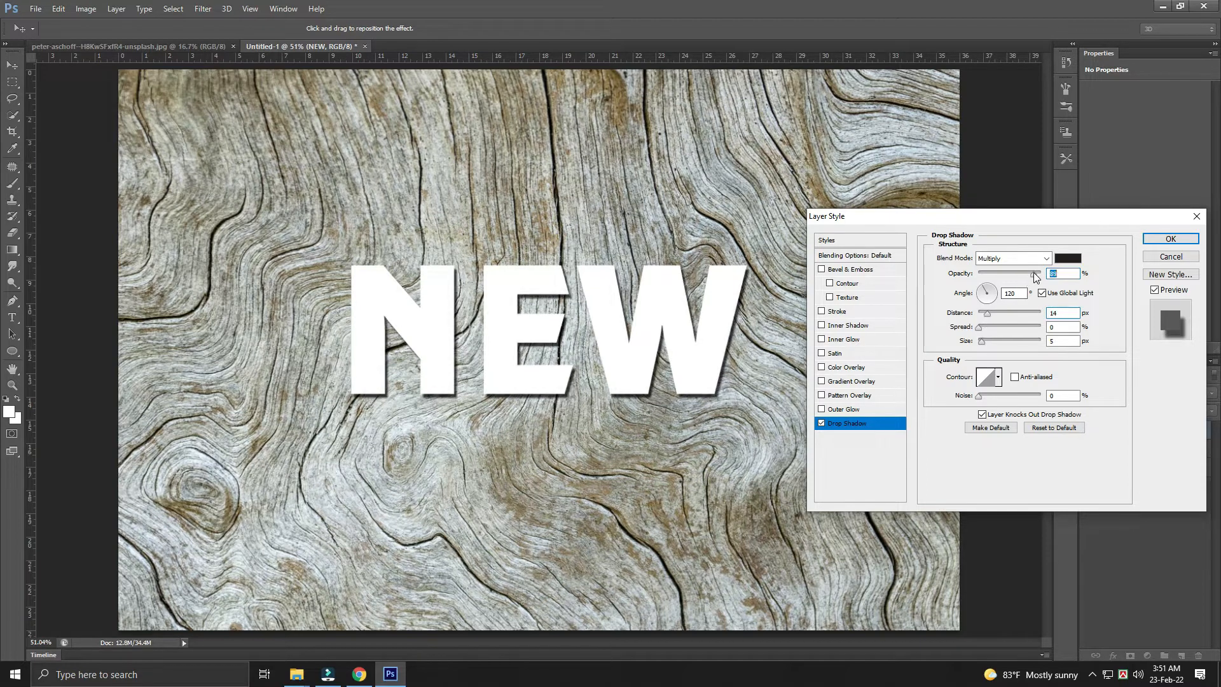
left_click_drag(982, 342, 995, 342)
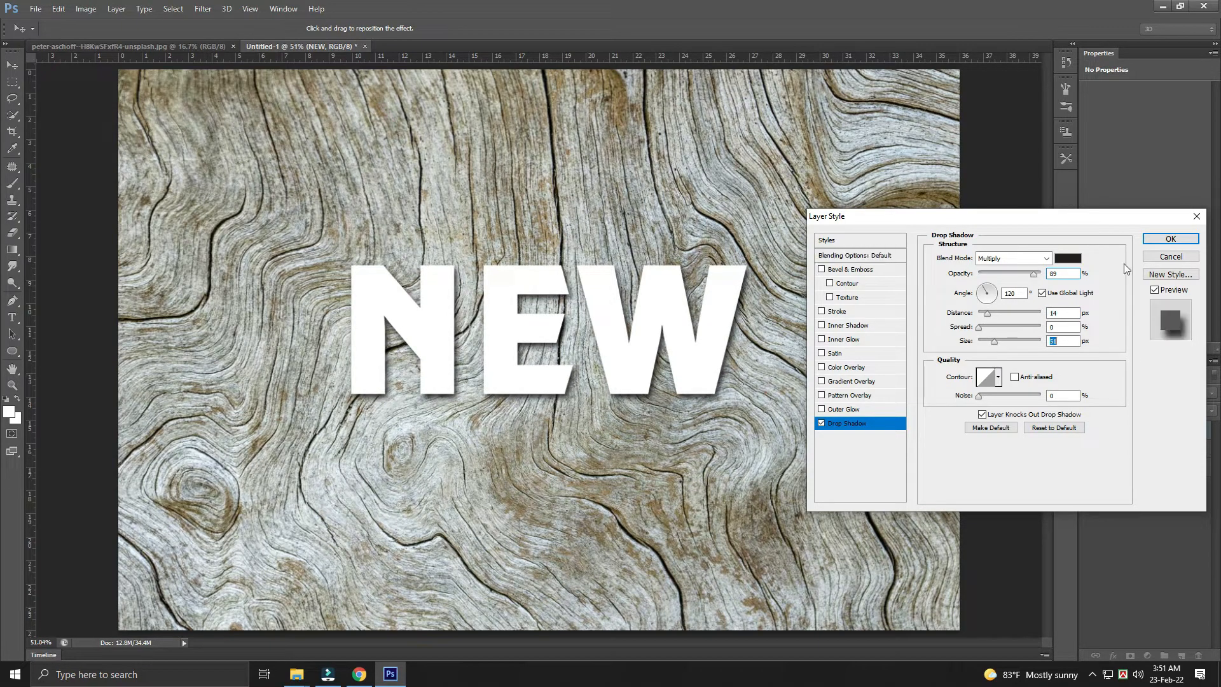
left_click(1155, 244)
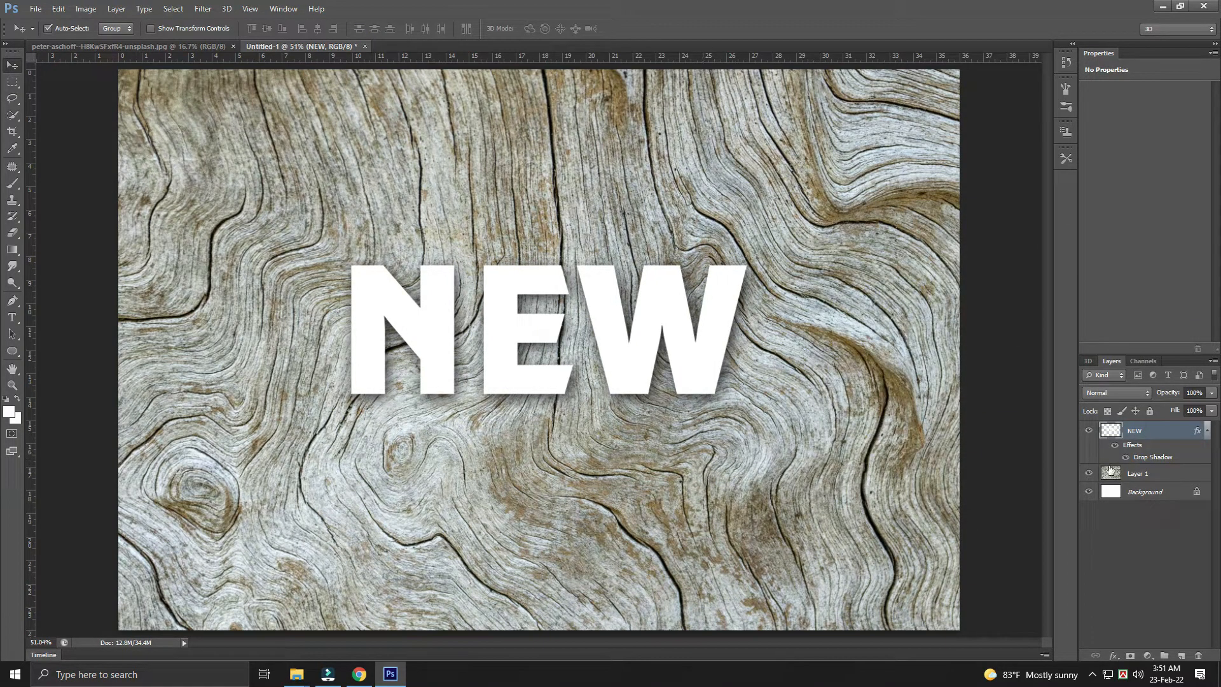
Duplicate Layer 1 to the top of the layer stack and clip the copy to the NEW layer.
left_click(1135, 477)
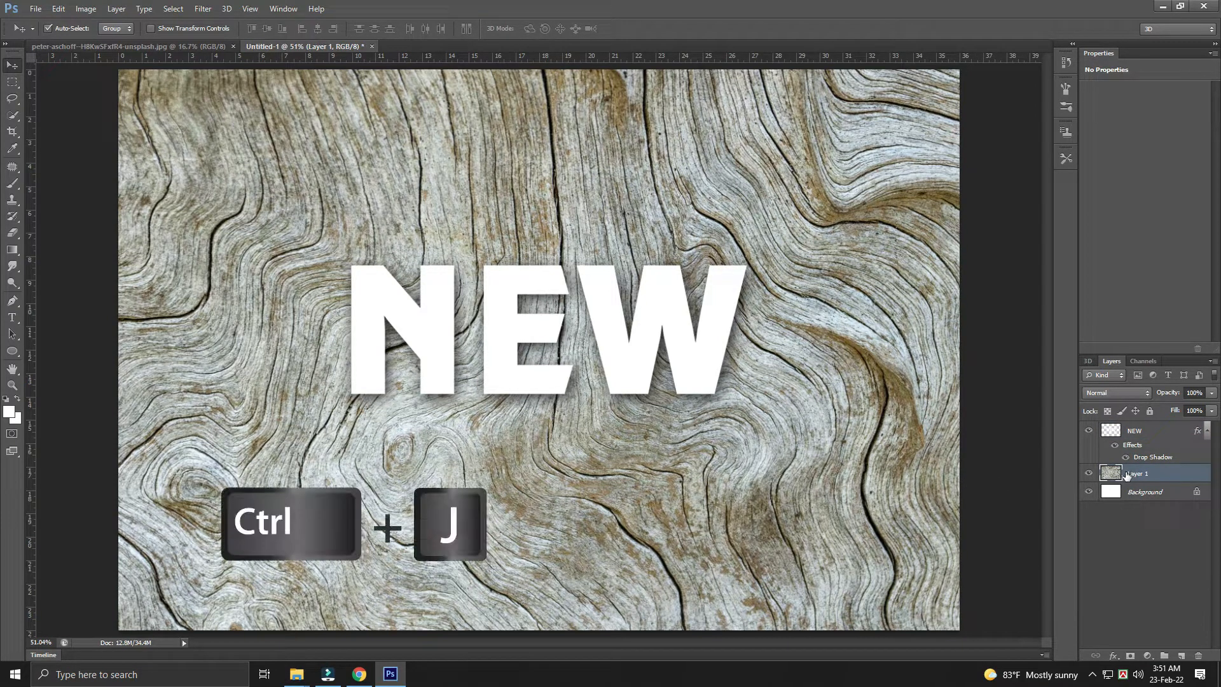
key("ctrl+j")
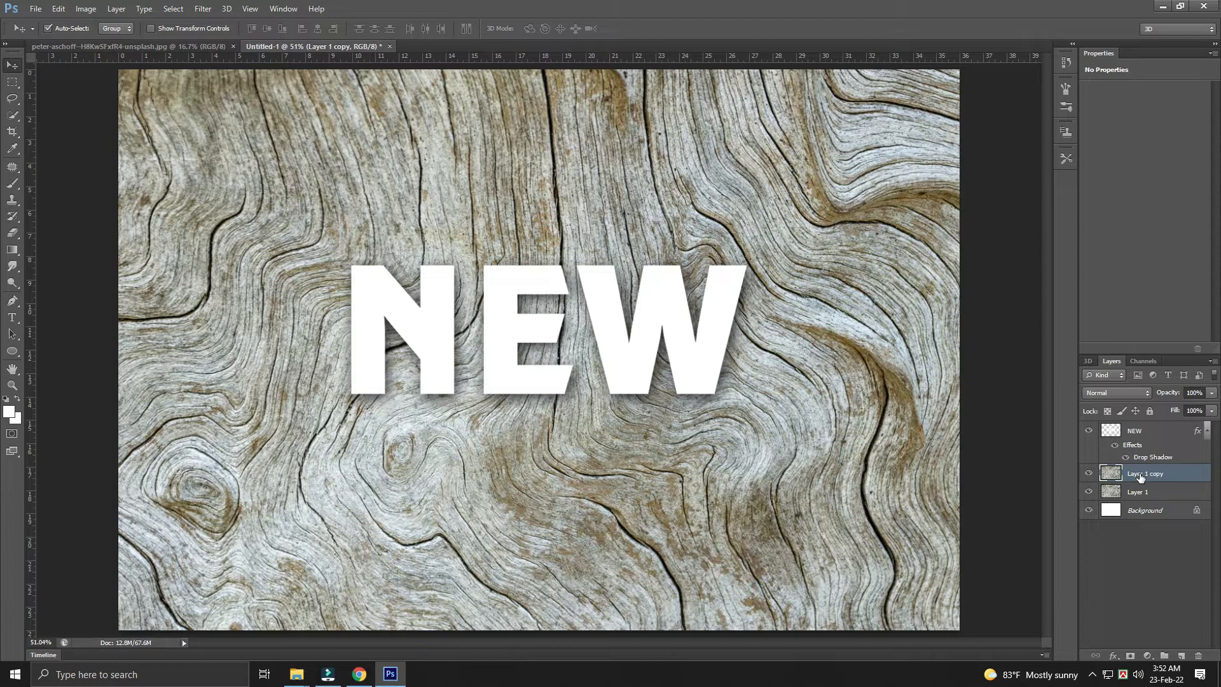
left_click_drag(1141, 477, 1129, 430)
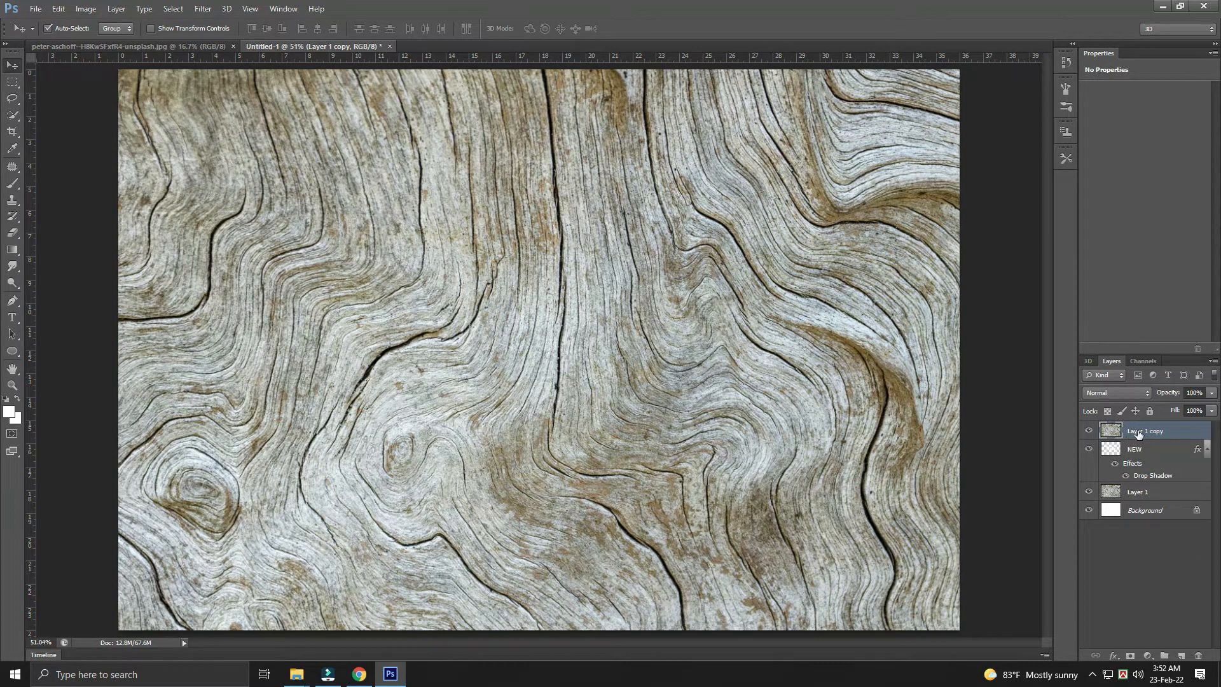
right_click(1139, 432)
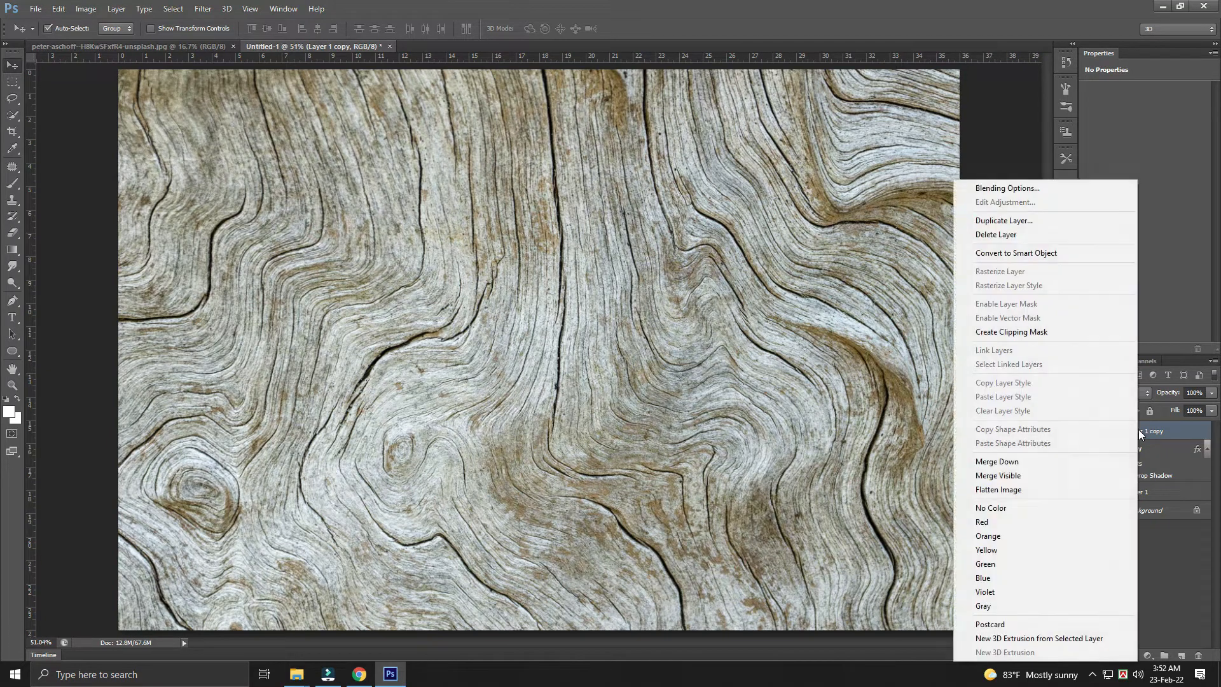
left_click(1010, 334)
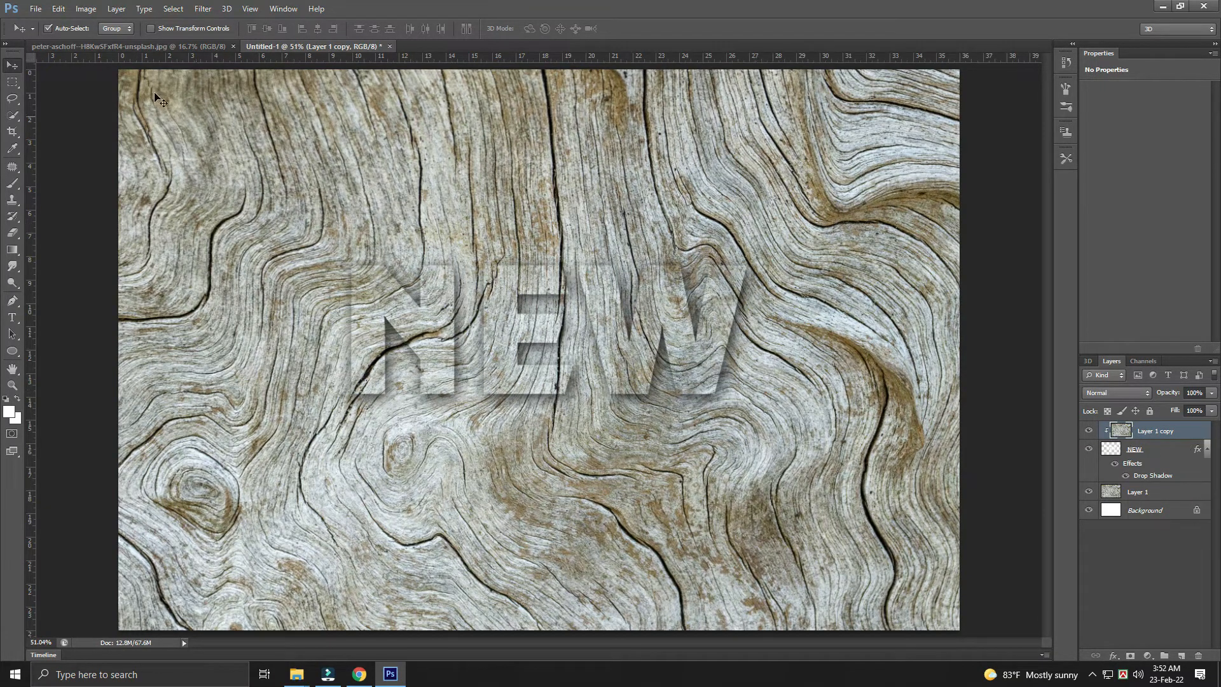
Apply a Brightness/Contrast adjustment to the clipped Layer 1 copy with brightness 15 and contrast 25.
left_click(83, 9)
mouse_move(94, 40)
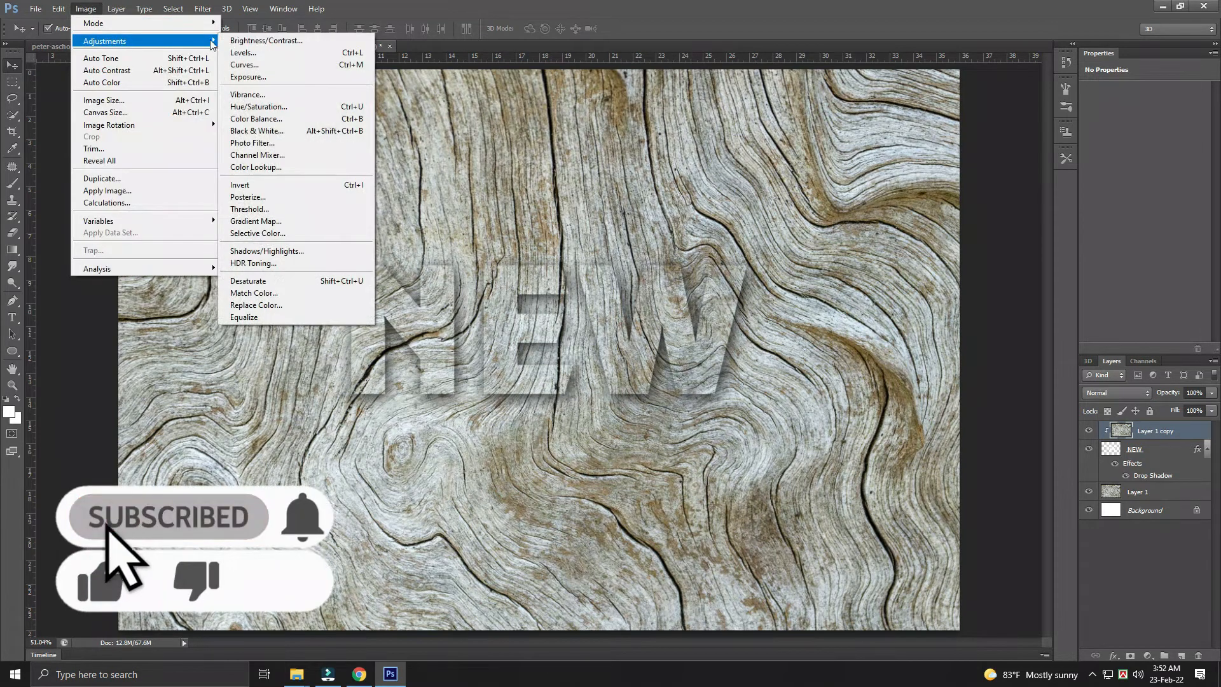
left_click(261, 41)
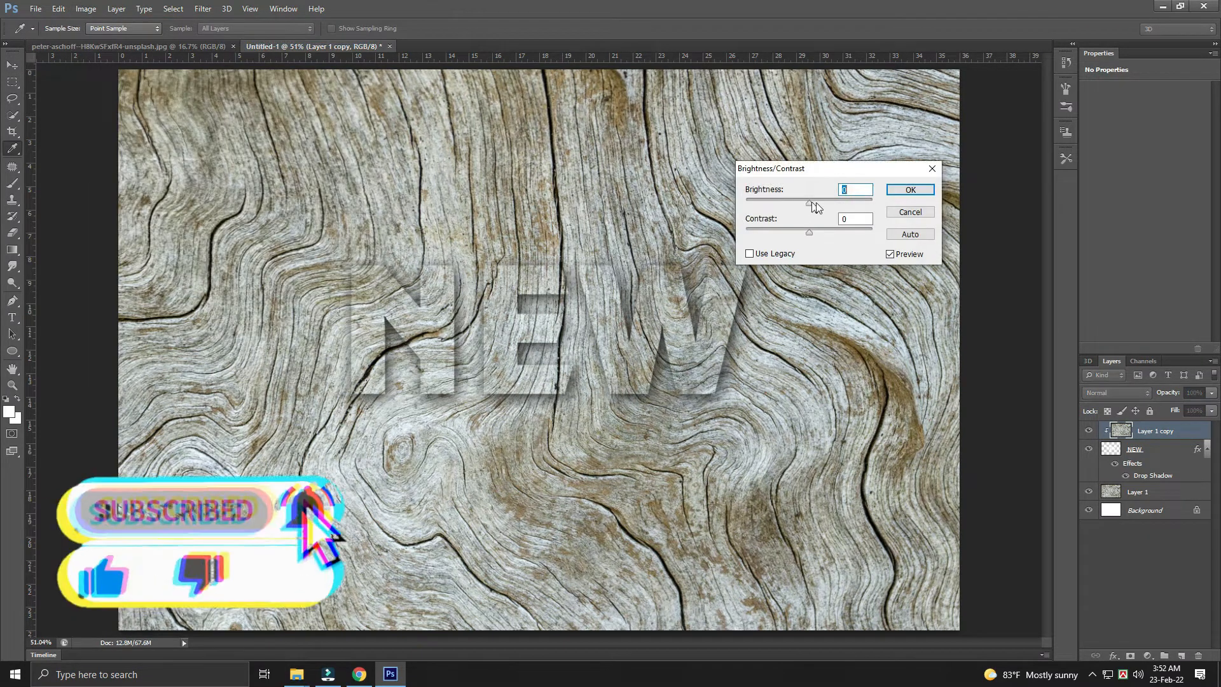
left_click_drag(818, 235, 817, 206)
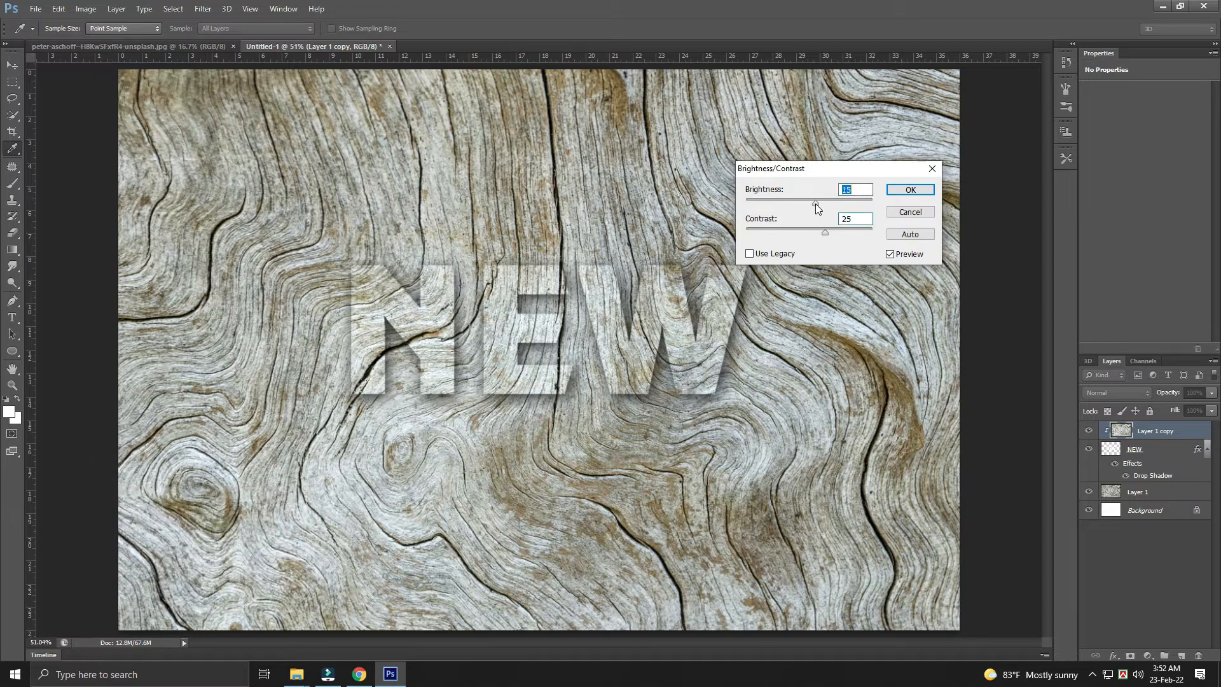
left_click(902, 196)
Darken the background Layer 1 with a Brightness/Contrast adjustment of brightness -27 and contrast -15.
left_click(1140, 493)
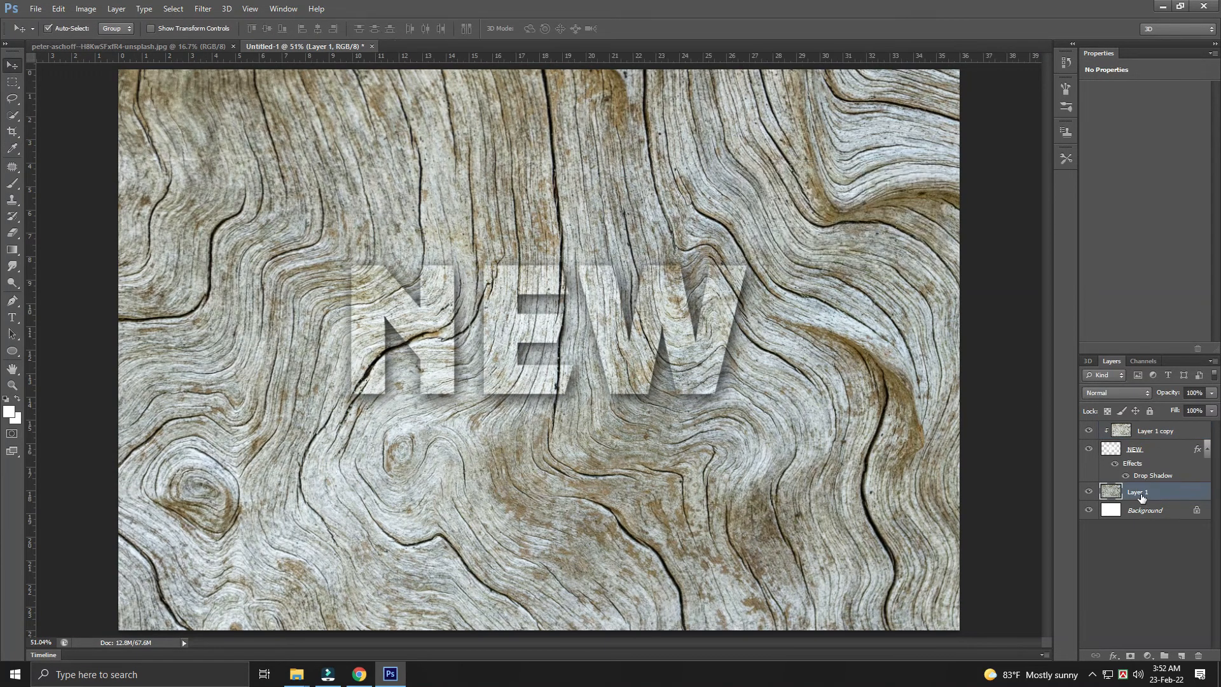
left_click(89, 9)
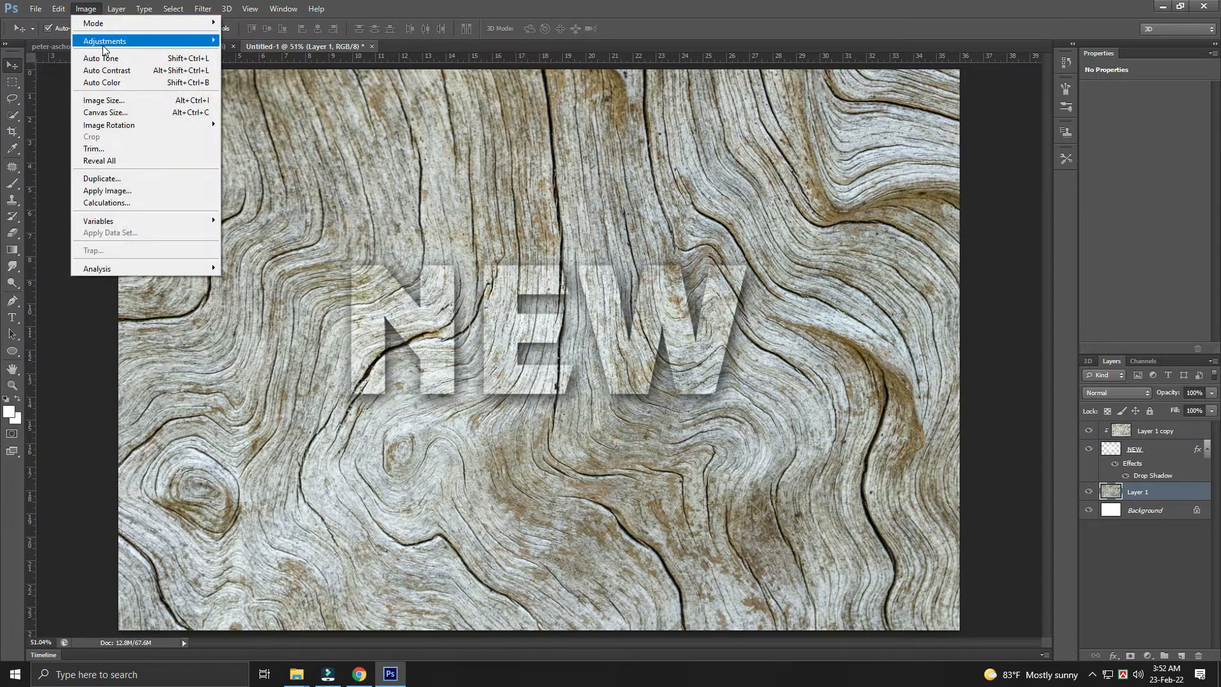
mouse_move(105, 49)
left_click(254, 41)
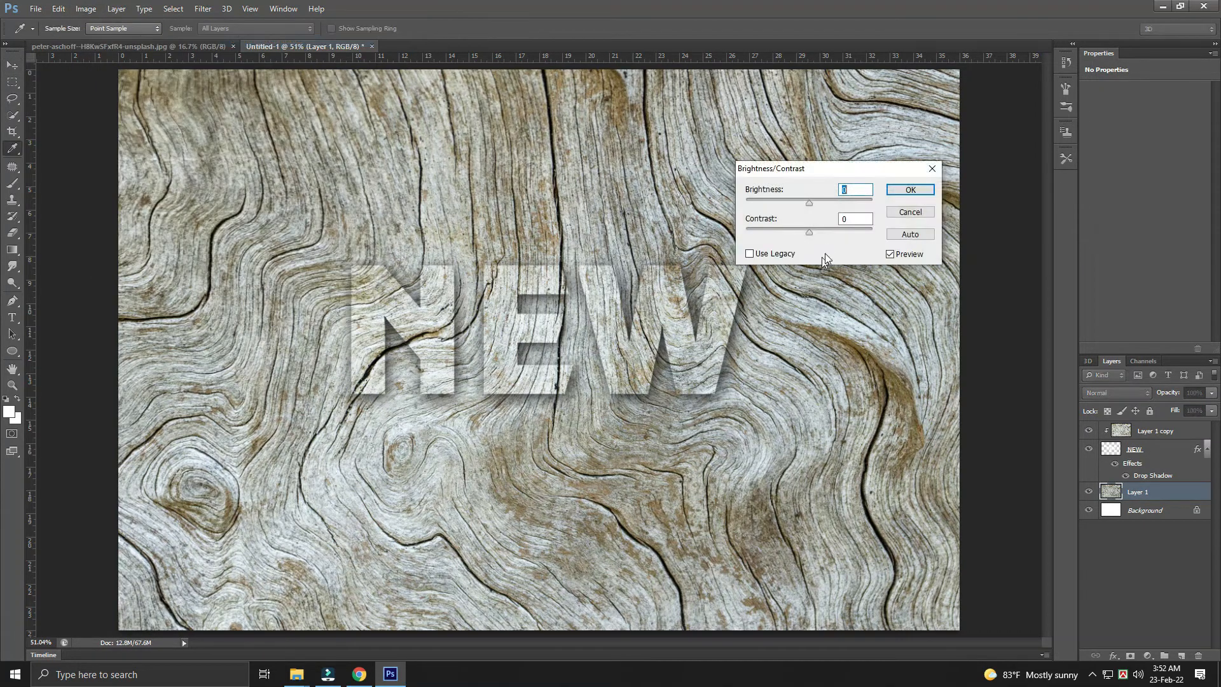
left_click_drag(803, 231, 798, 201)
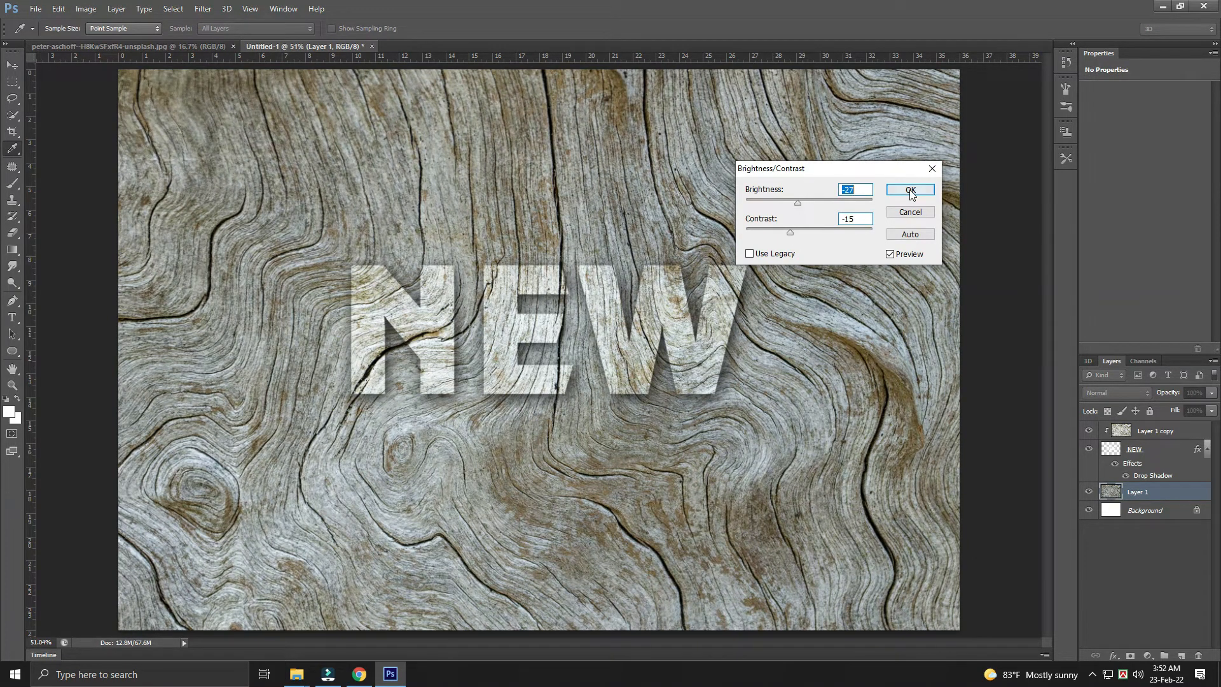
left_click(910, 191)
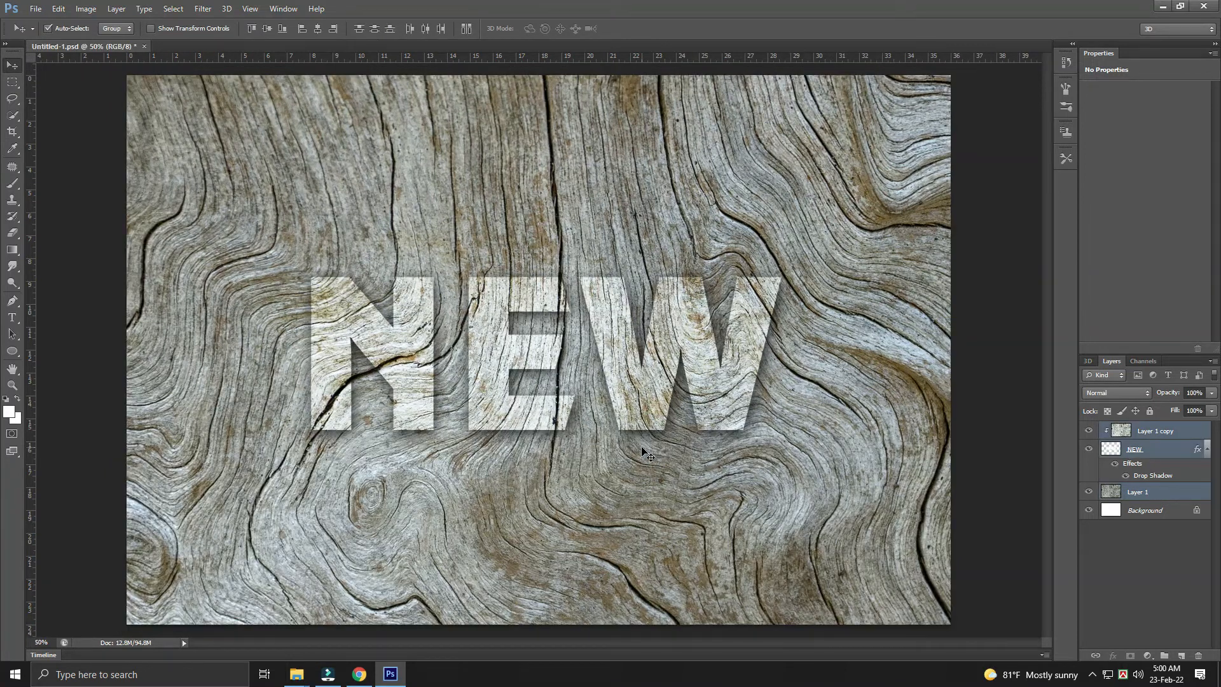